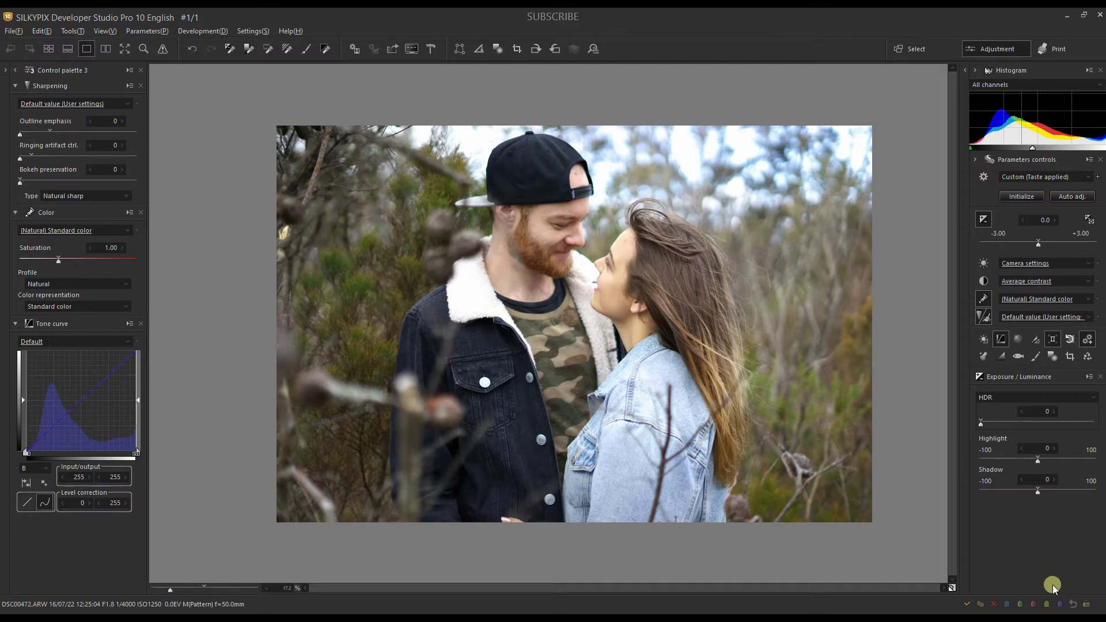
Check the photo's focal length in its shooting information, and set the lens correction profile to Nikon AF Nikkor 50mm f/1.8D.
{"action": "left_click", "coordinate": [5, 70]}
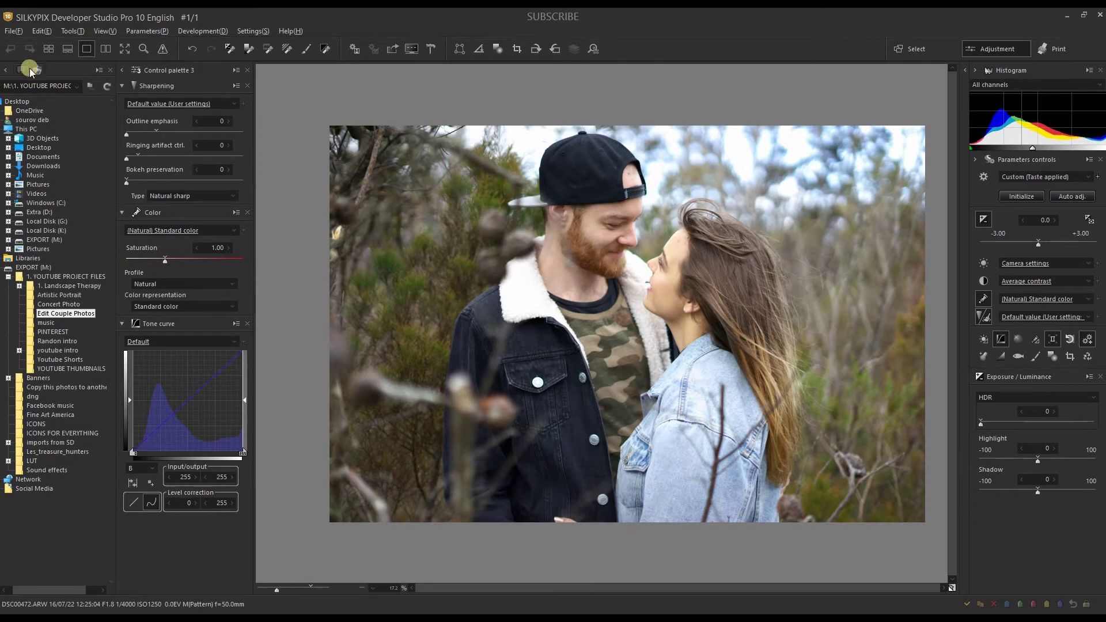
{"action": "left_click", "coordinate": [21, 70]}
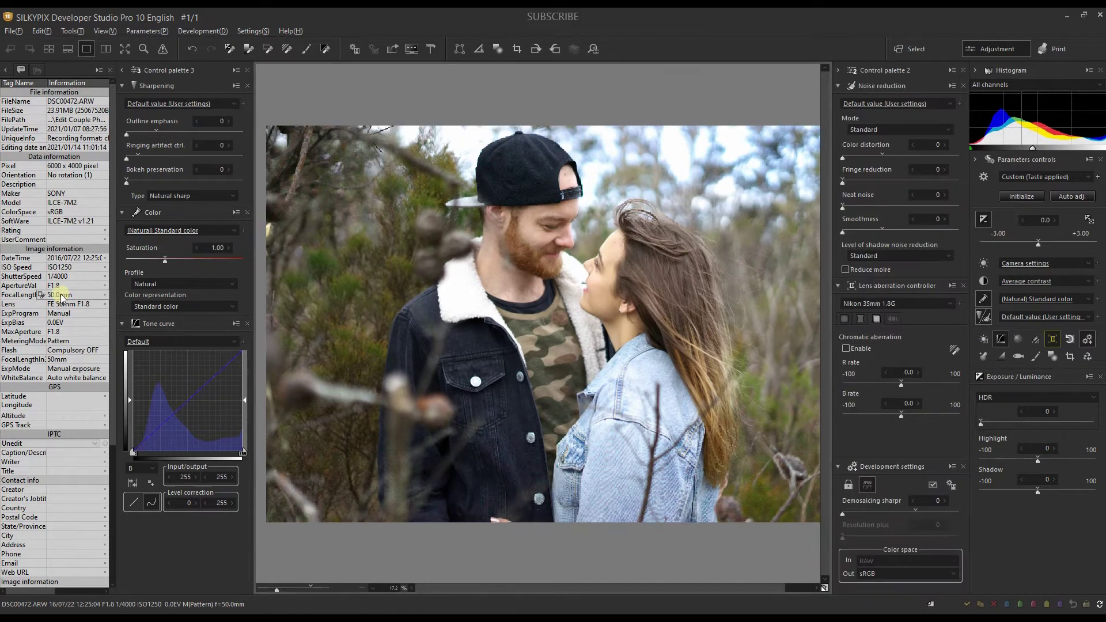
{"action": "left_click", "coordinate": [893, 319]}
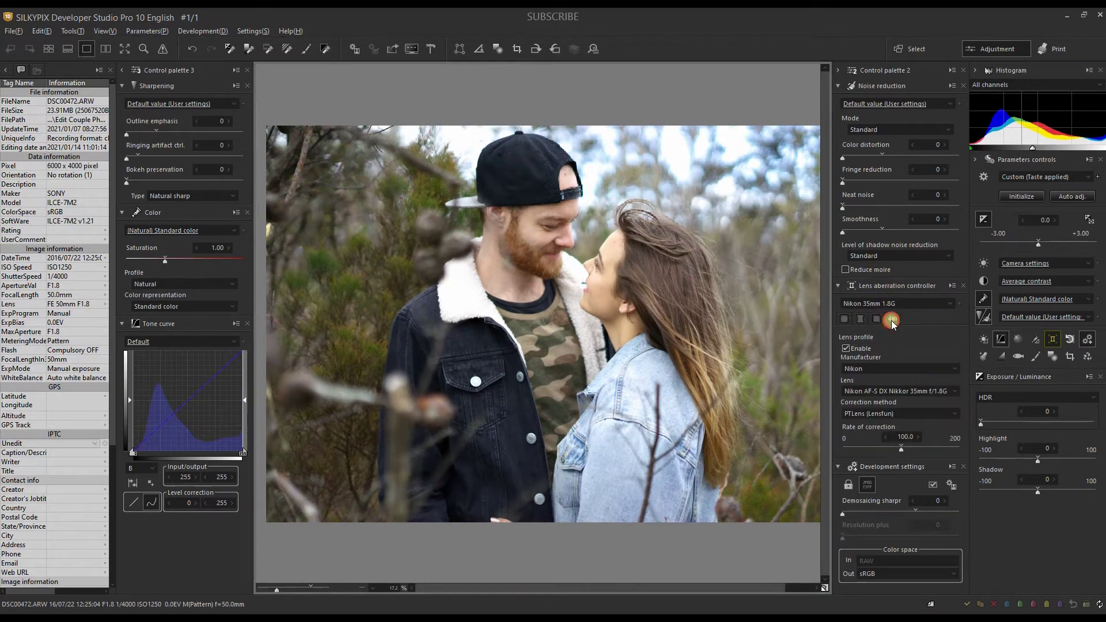
{"action": "left_click", "coordinate": [858, 390]}
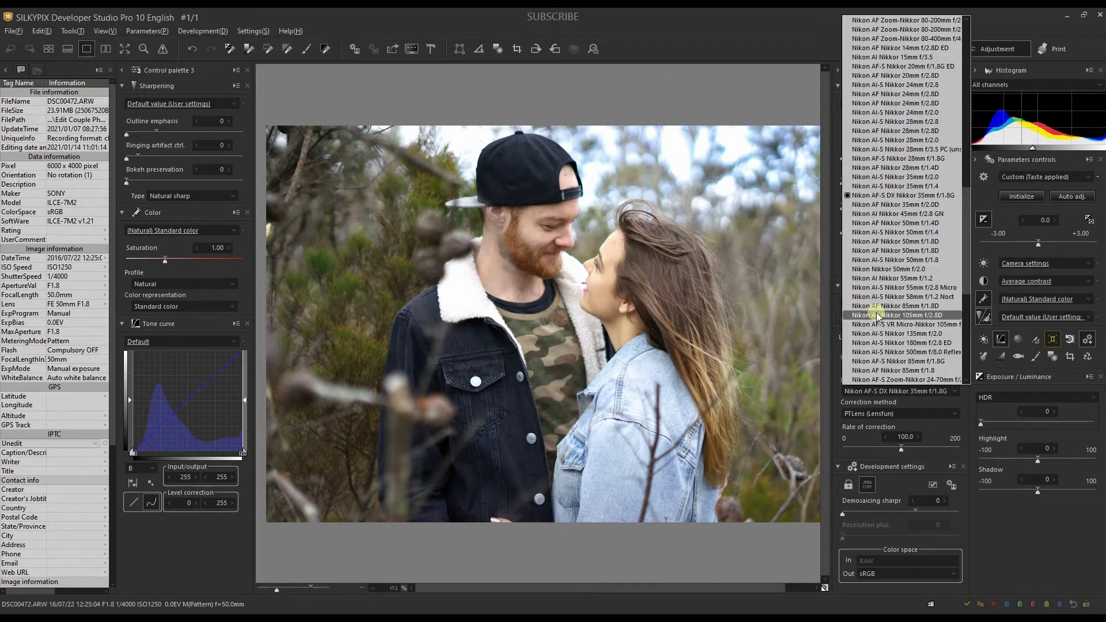
{"action": "left_click", "coordinate": [889, 242]}
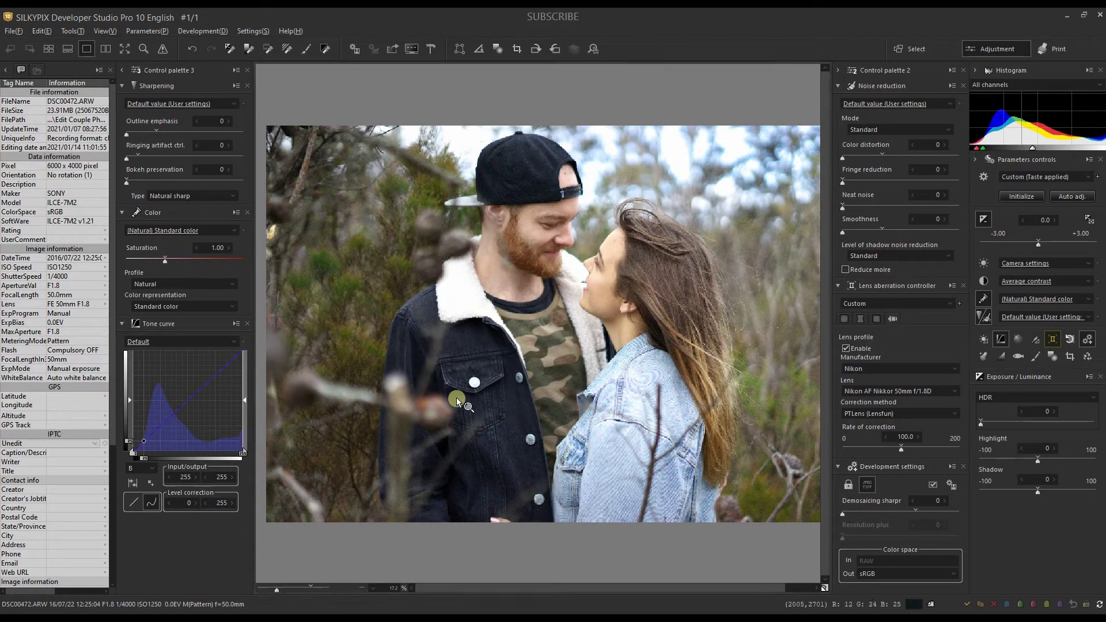
{"action": "left_click", "coordinate": [7, 71]}
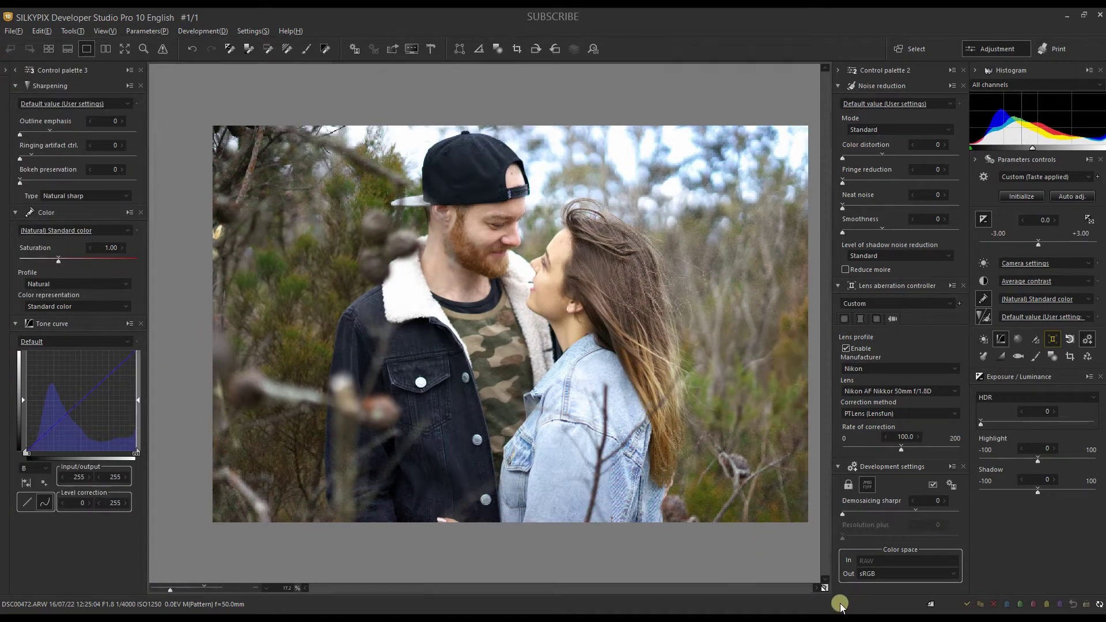
{"action": "left_click", "coordinate": [825, 587]}
{"action": "left_click", "coordinate": [825, 588]}
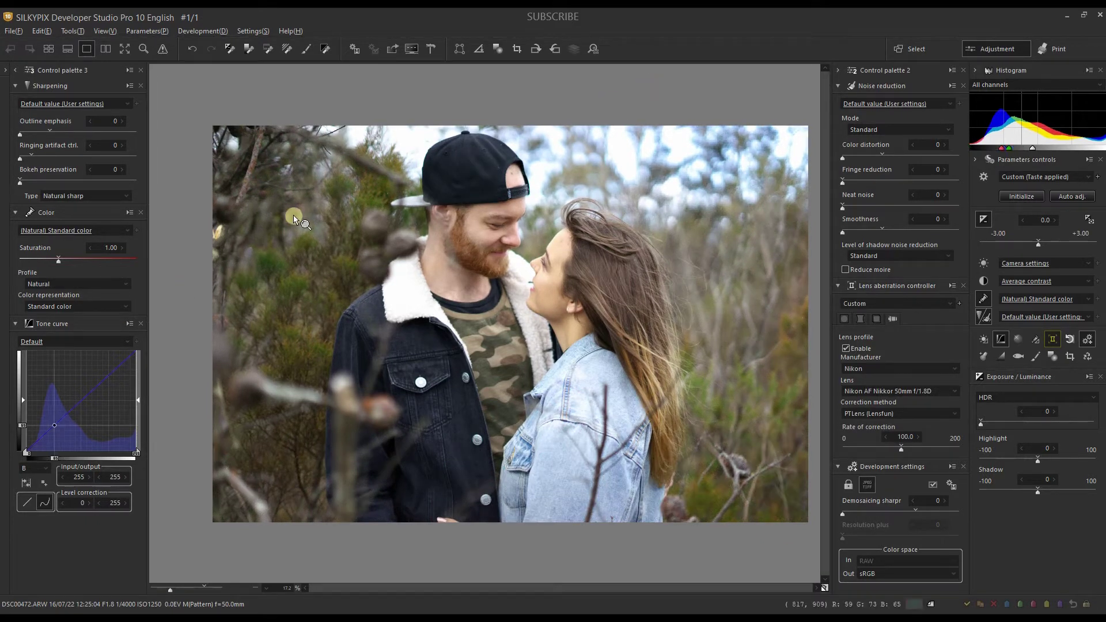
Convert the photo to black and white with the Monochrome color profile and the Monochrome 2 color representation.
{"action": "left_click", "coordinate": [36, 285]}
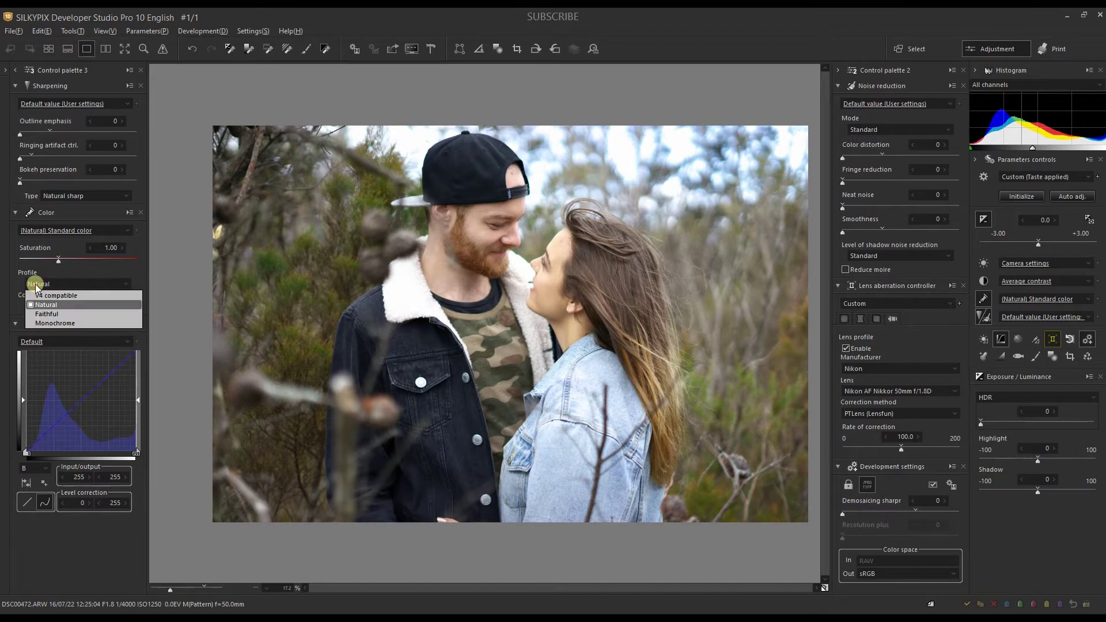
{"action": "left_click", "coordinate": [52, 324]}
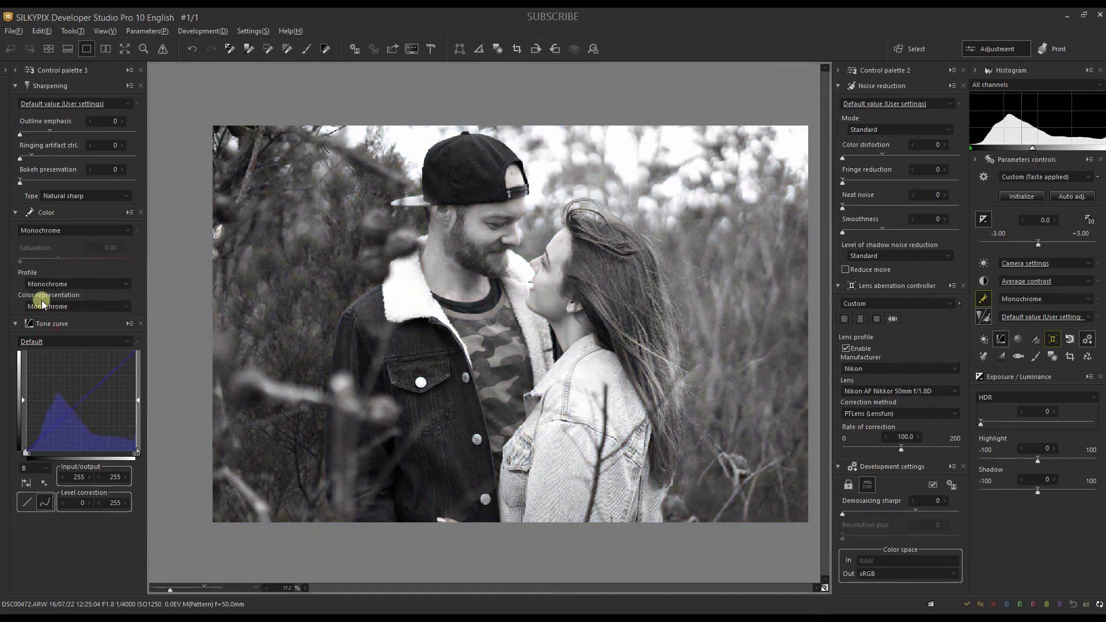
{"action": "left_click", "coordinate": [42, 305]}
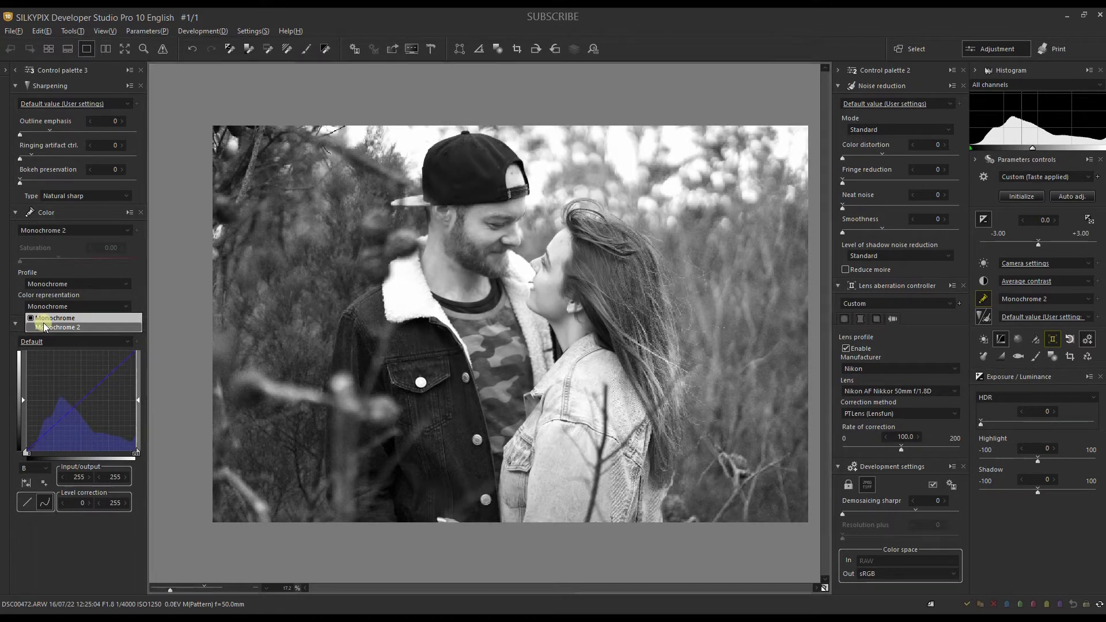
{"action": "left_click", "coordinate": [44, 325]}
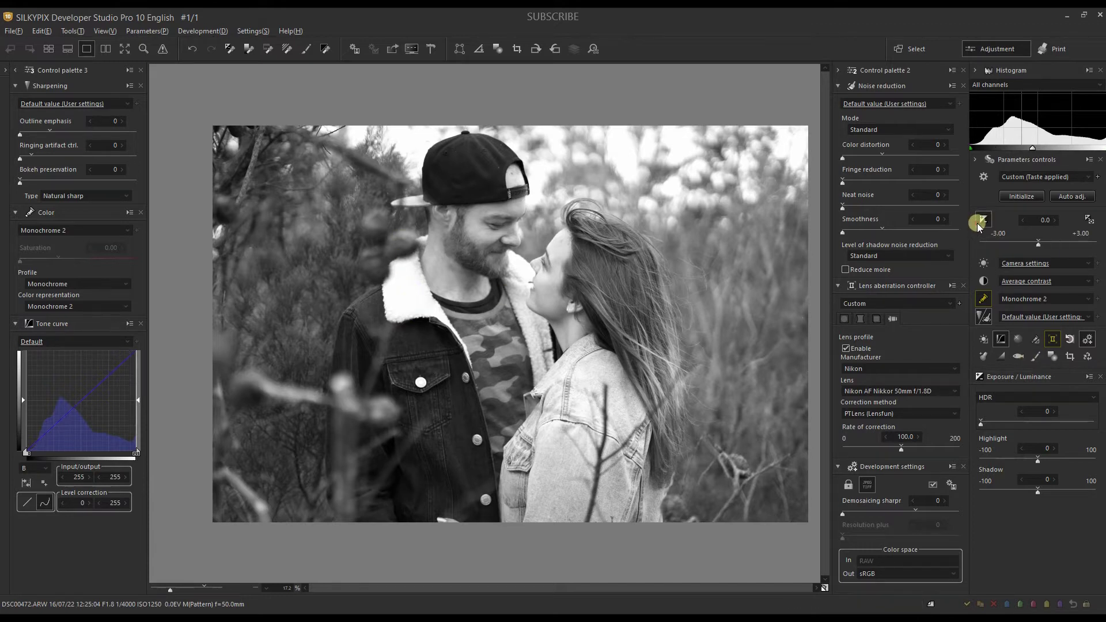
Switch the HDR type to Color Burn HDR and set its strength to 97.
{"action": "left_click", "coordinate": [983, 397]}
{"action": "left_click", "coordinate": [991, 407]}
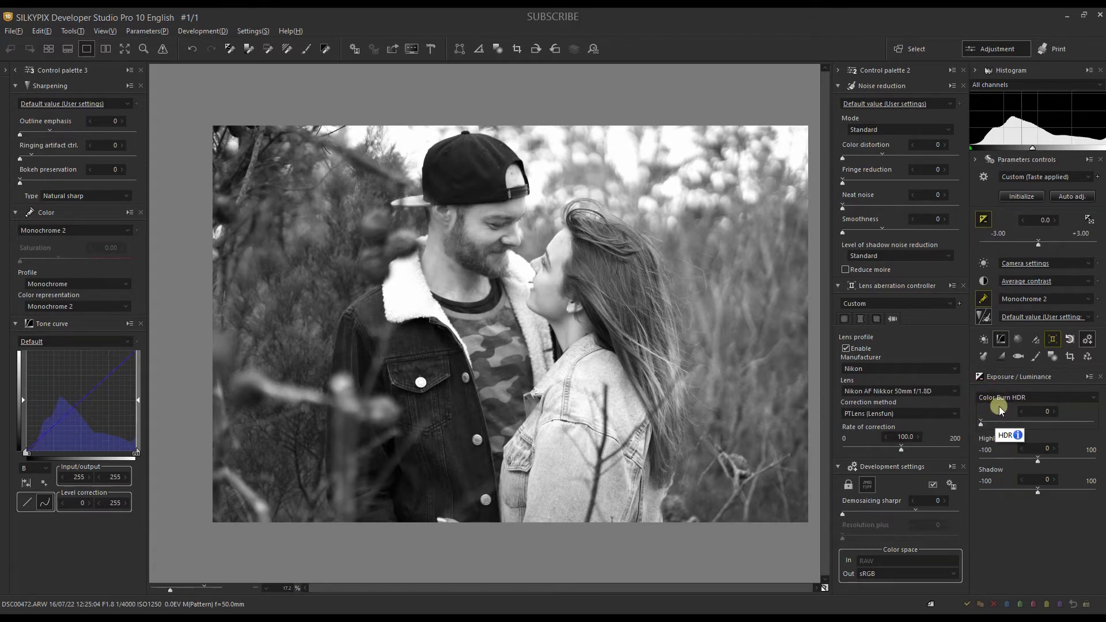
{"action": "left_click_drag", "start_coordinate": [1035, 426], "coordinate": [1090, 426]}
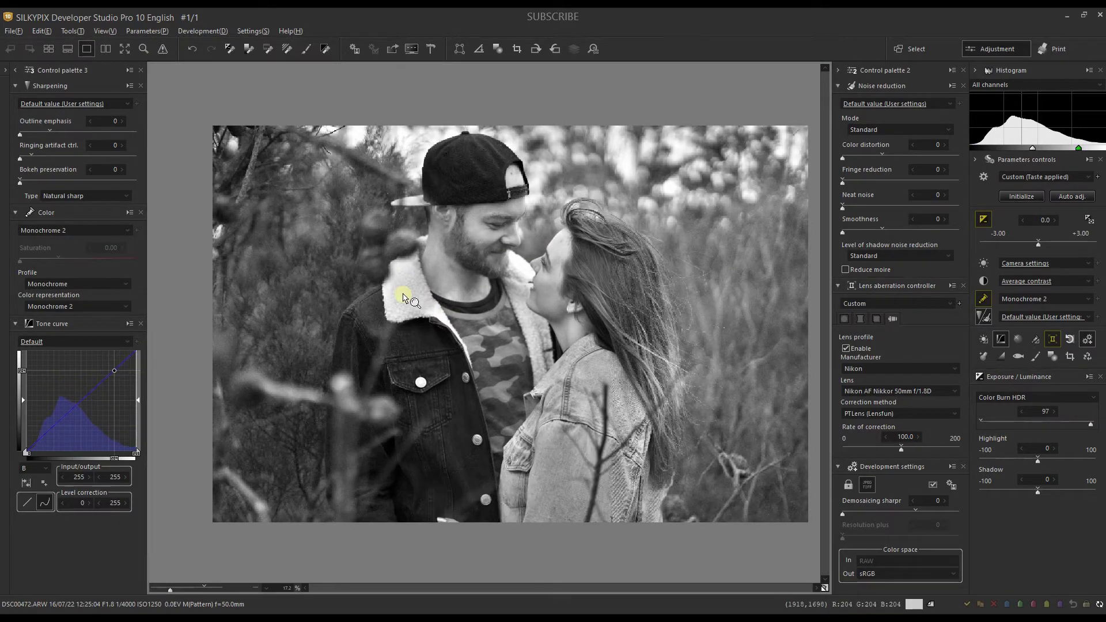
{"action": "scroll", "coordinate": [406, 293], "scroll_direction": "up", "scroll_amount": 1}
{"action": "scroll", "coordinate": [404, 295], "scroll_direction": "up", "scroll_amount": 2}
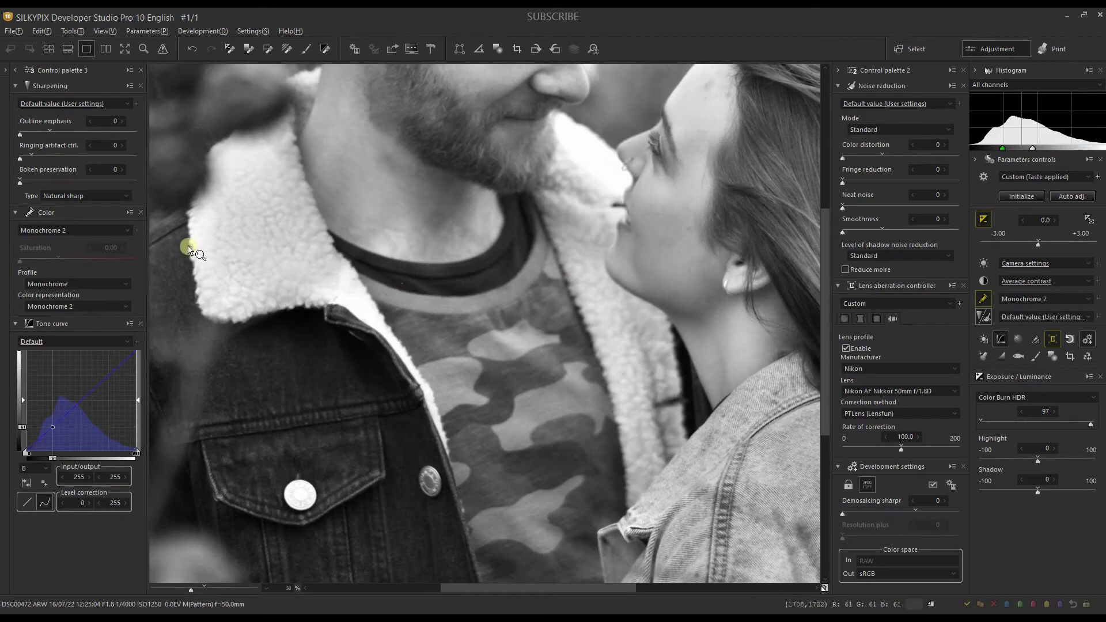
{"action": "left_click", "coordinate": [271, 351]}
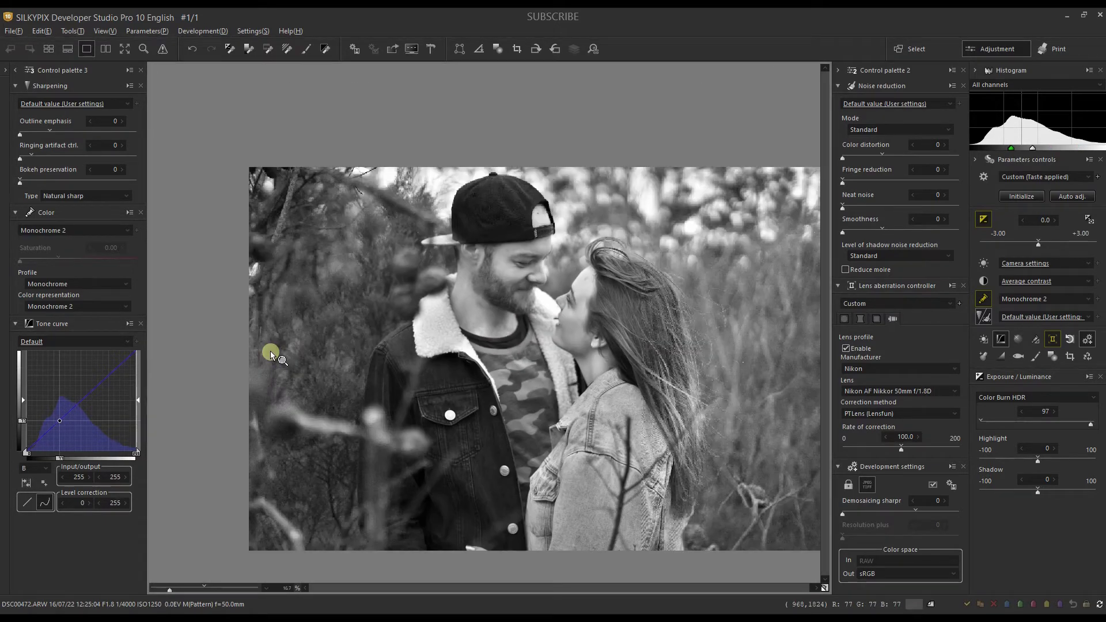
{"action": "left_click", "coordinate": [528, 329]}
{"action": "left_click_drag", "start_coordinate": [528, 329], "coordinate": [486, 320]}
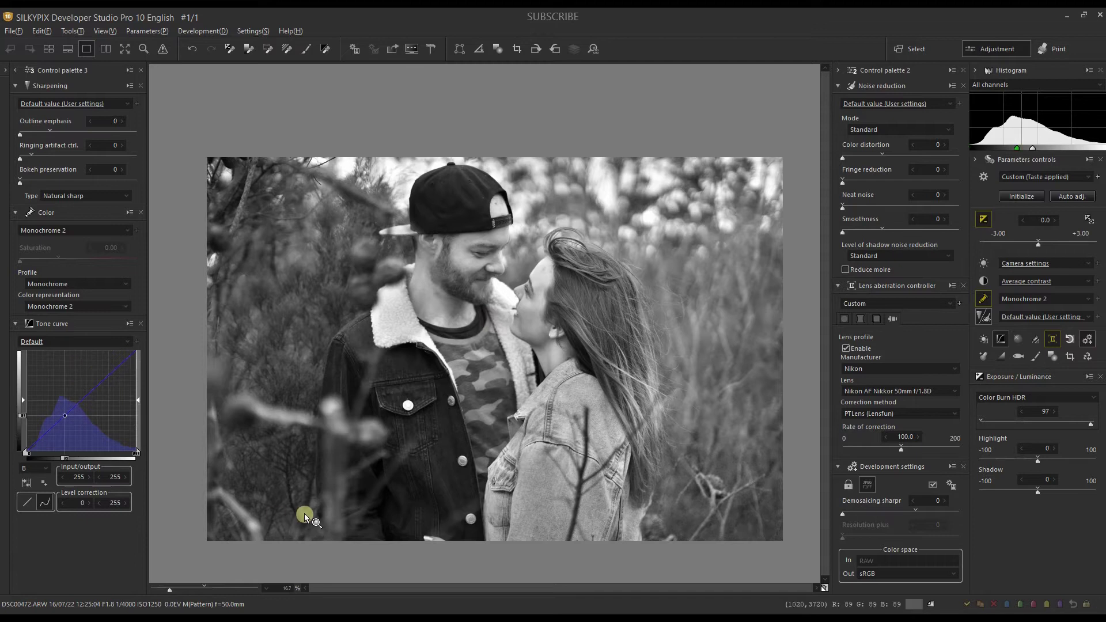
Lower the tone setting Clarity to -4.
{"action": "left_click", "coordinate": [984, 281]}
{"action": "left_click", "coordinate": [1036, 499]}
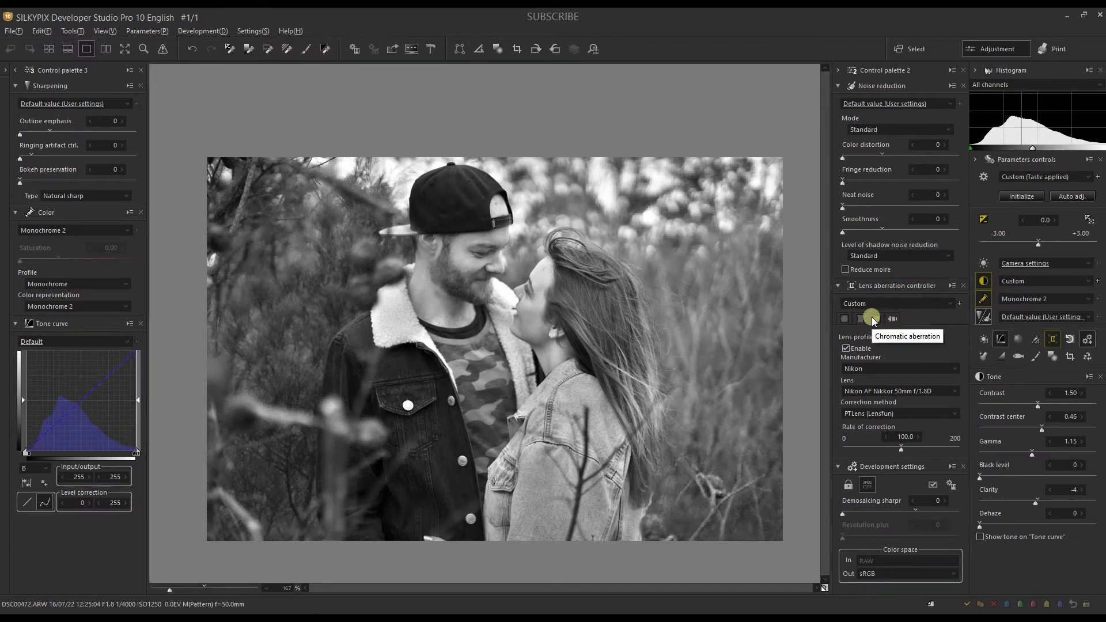
Try out the tone curve presets, including Invert, and return the curve to Default.
{"action": "left_click", "coordinate": [29, 341]}
{"action": "left_click", "coordinate": [29, 341]}
{"action": "left_click", "coordinate": [30, 341]}
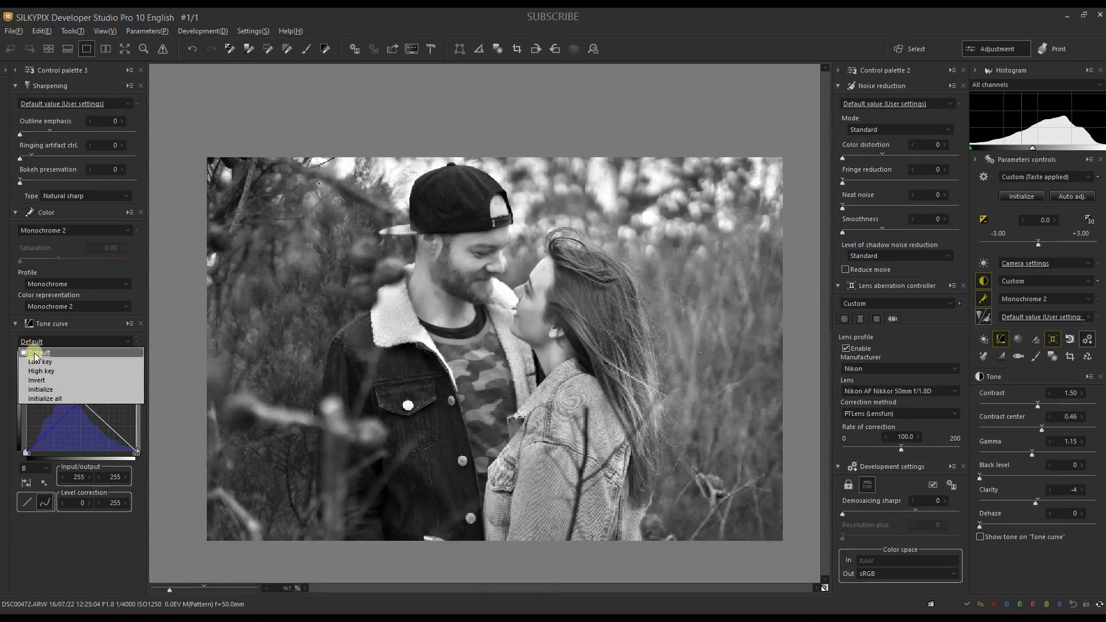
{"action": "left_click", "coordinate": [33, 353]}
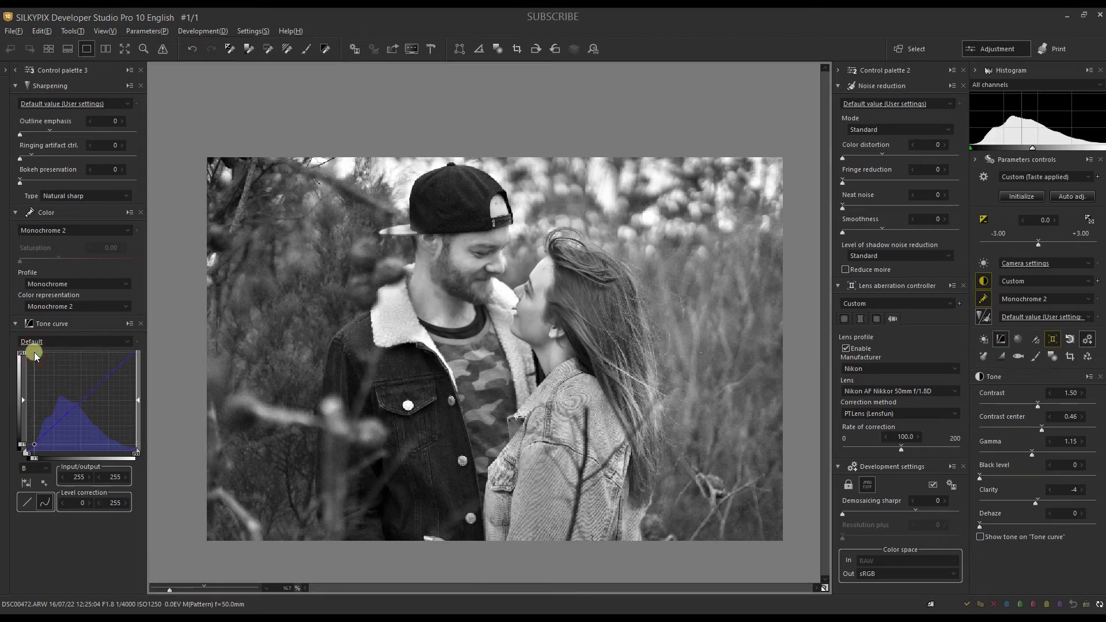
Add a point to the red channel's tone curve with input 115 and output 122.
{"action": "left_click", "coordinate": [30, 470]}
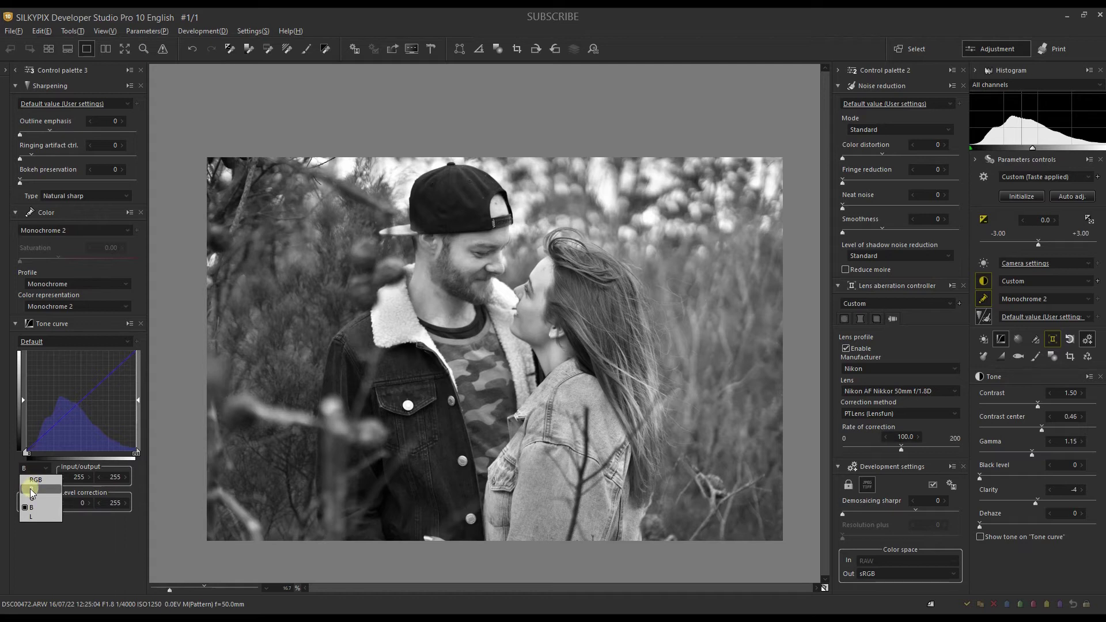
{"action": "left_click", "coordinate": [30, 488]}
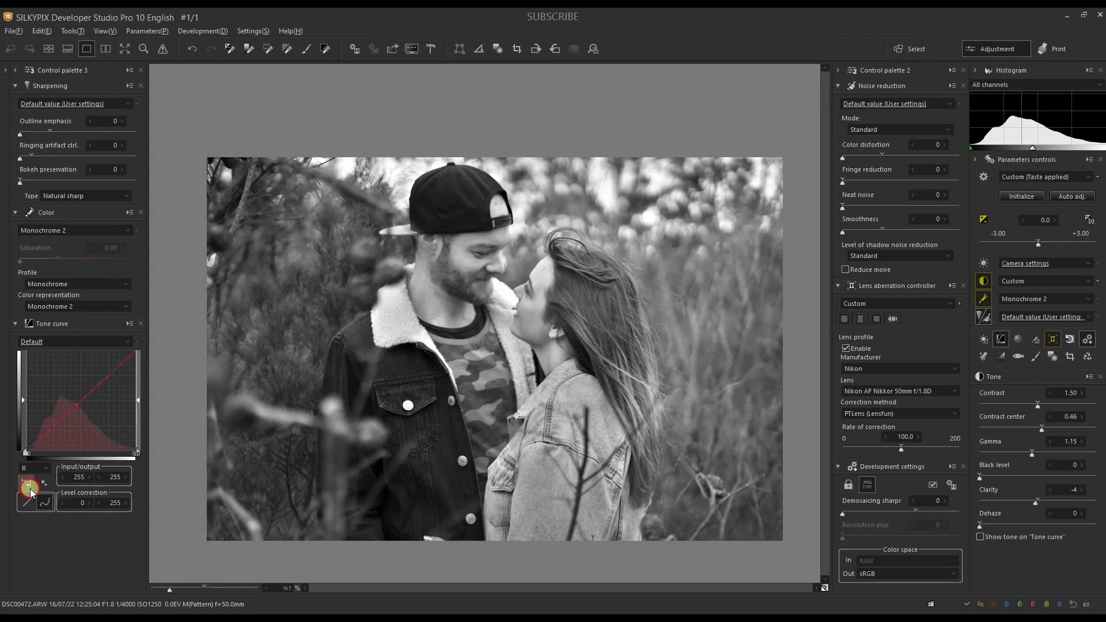
{"action": "left_click", "coordinate": [76, 404]}
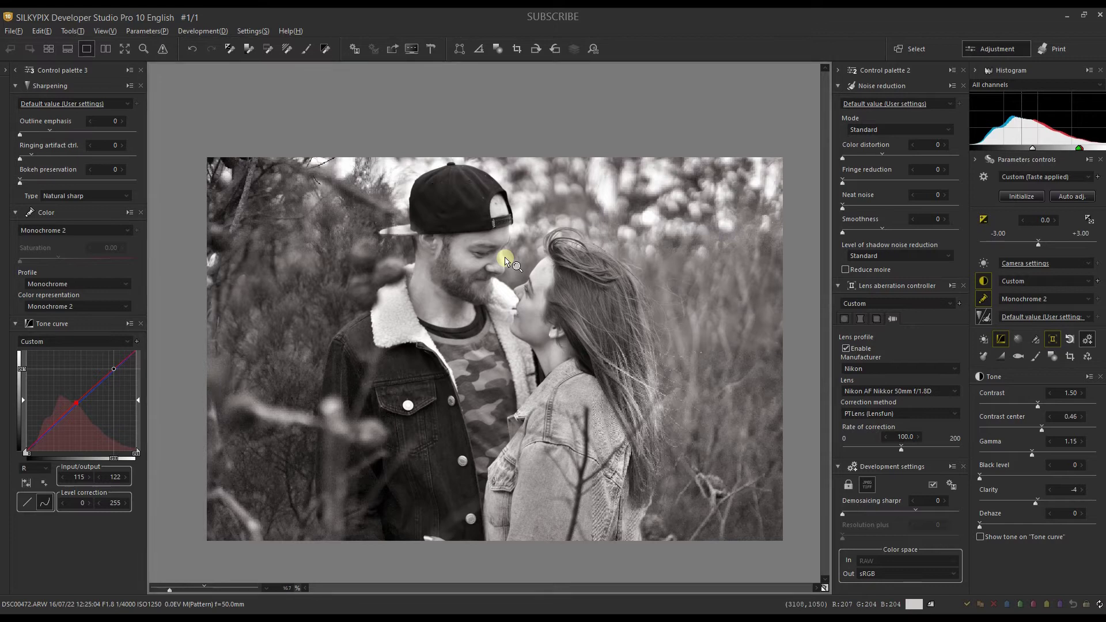
Shape the blue channel's tone curve with one point at input 166, output 179 and another at input 62, output 61.
{"action": "left_click", "coordinate": [26, 470]}
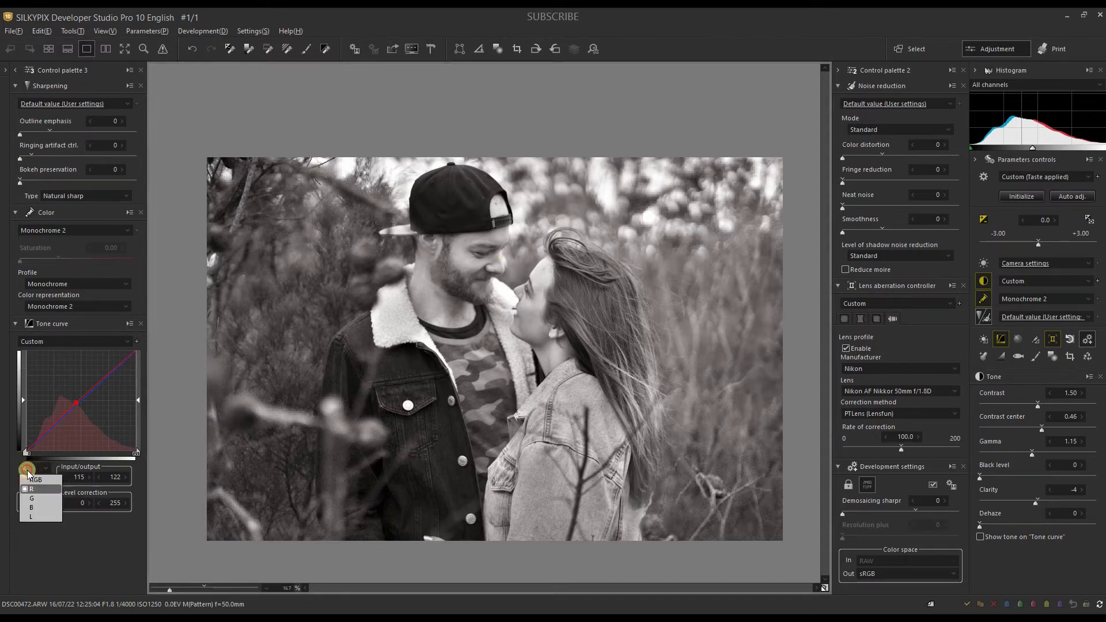
{"action": "left_click", "coordinate": [31, 507]}
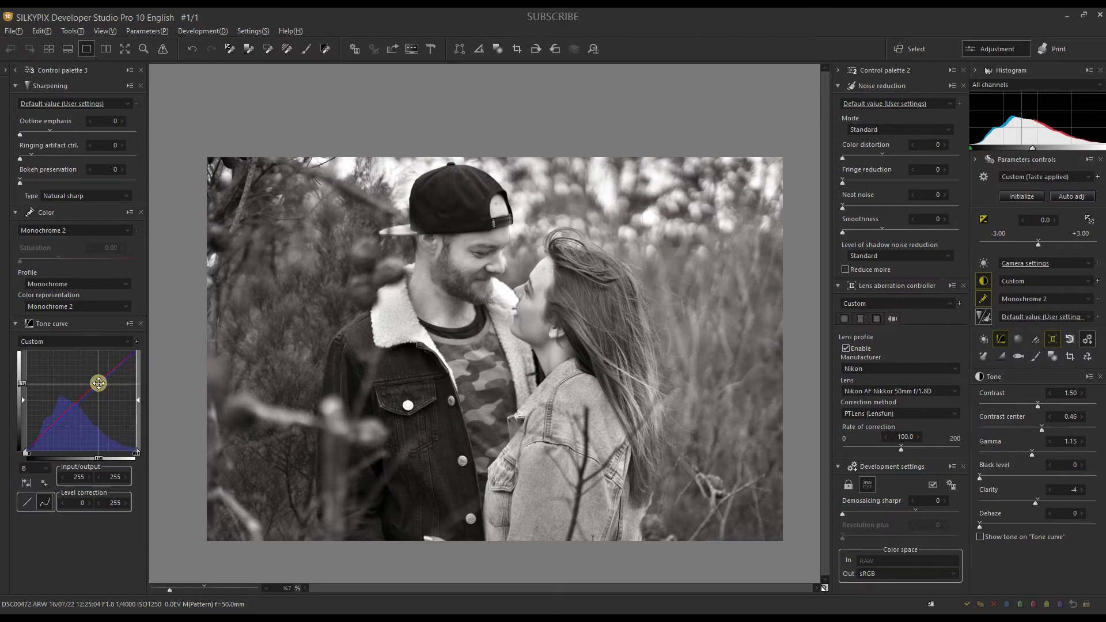
{"action": "left_click_drag", "start_coordinate": [99, 383], "coordinate": [98, 380]}
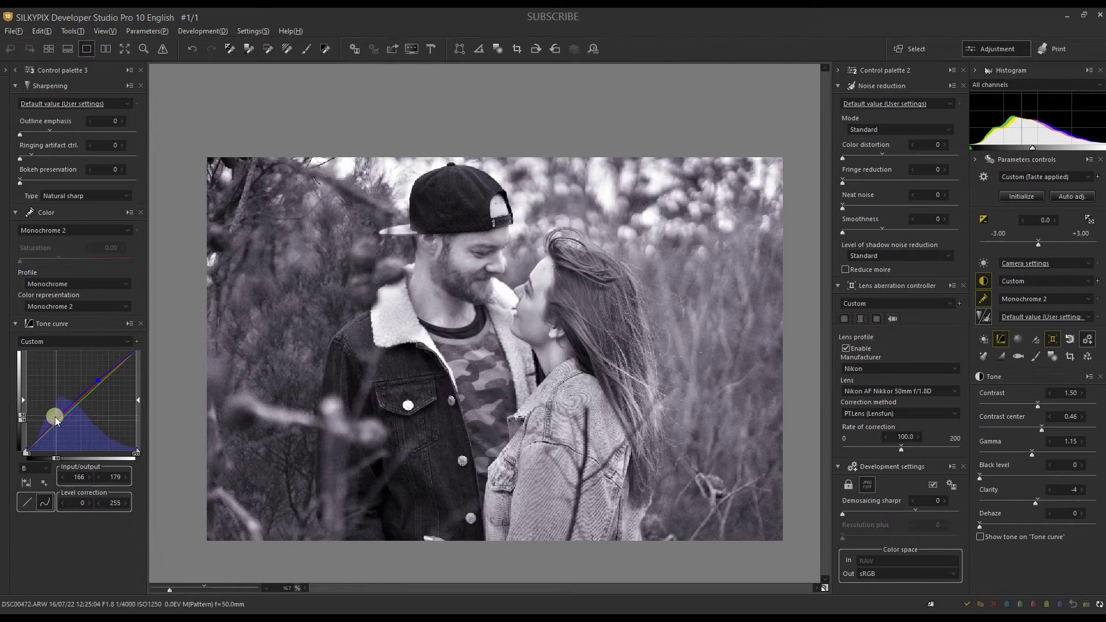
{"action": "left_click_drag", "start_coordinate": [54, 425], "coordinate": [53, 426]}
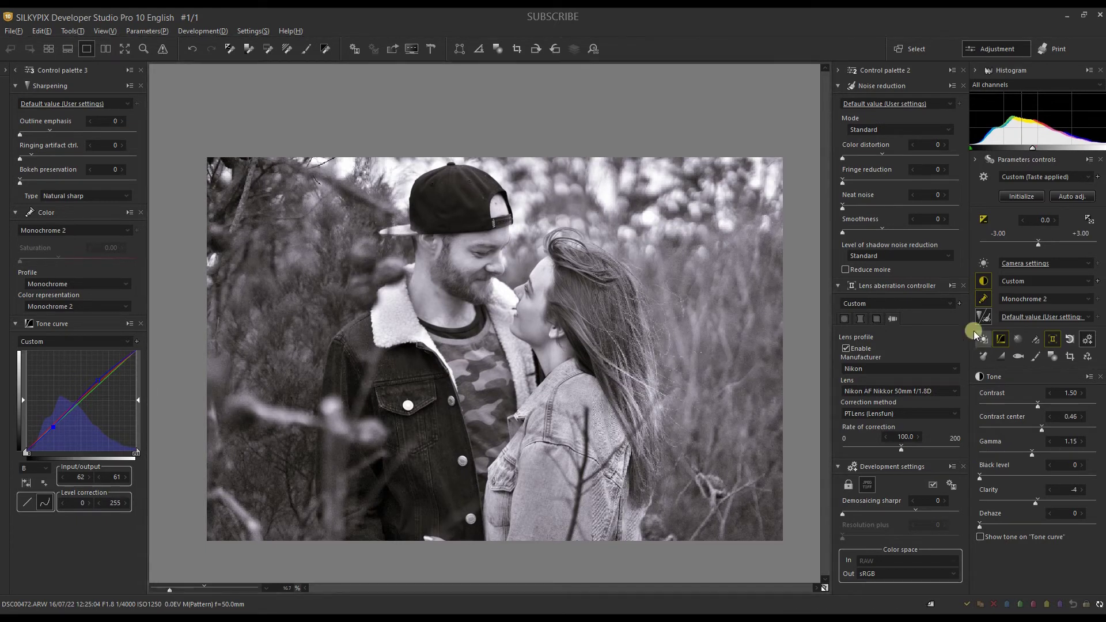
Enable the color filter in the Monochrome controller and turn off Develop as monochrome.
{"action": "left_click", "coordinate": [1002, 357]}
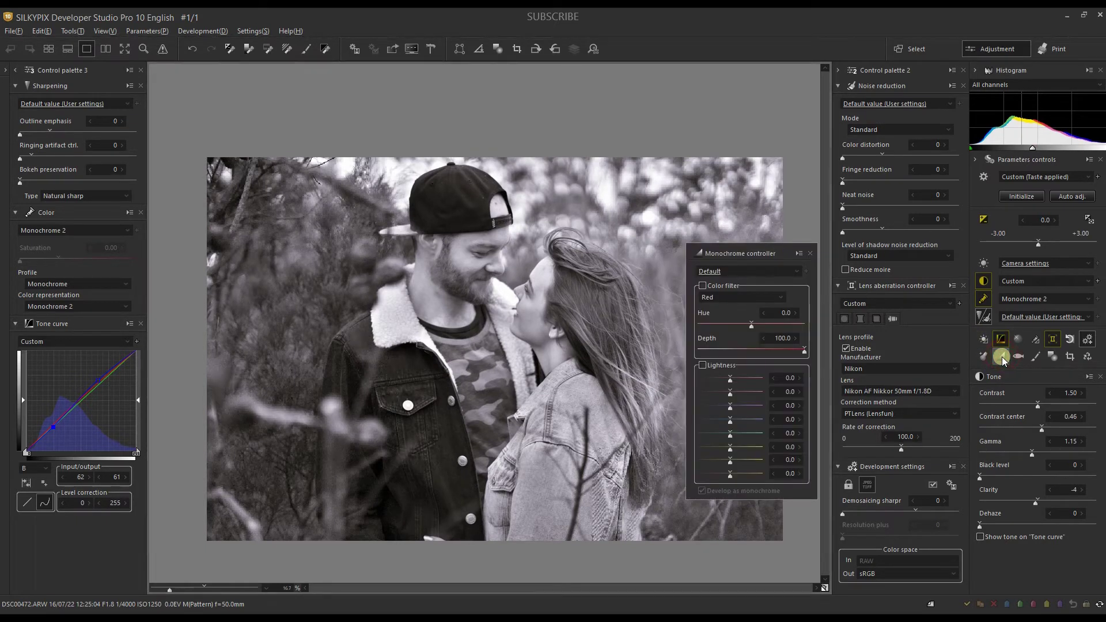
{"action": "left_click", "coordinate": [703, 285]}
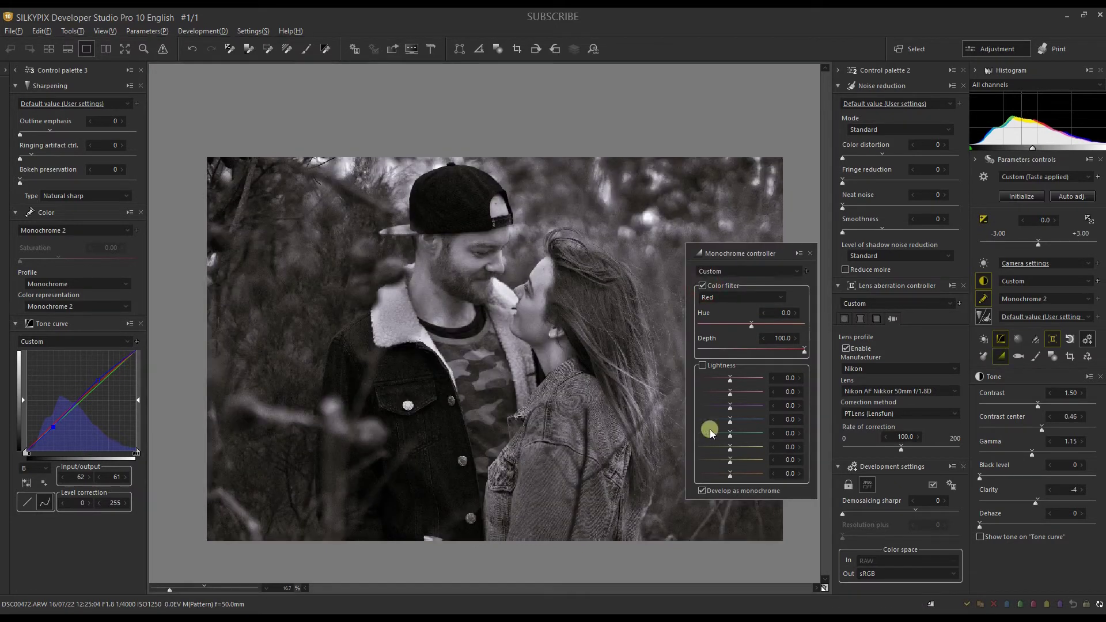
{"action": "left_click", "coordinate": [701, 492]}
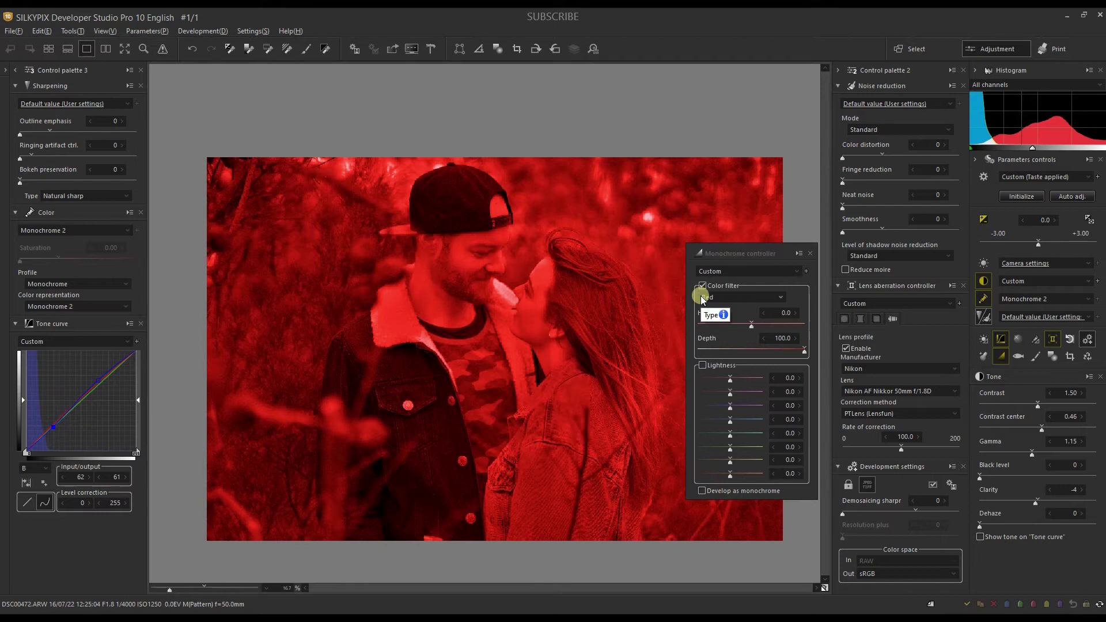
Change the monochrome color filter to Orange with a depth of 10.0 and a hue of 1.1.
{"action": "left_click", "coordinate": [713, 257]}
{"action": "left_click_drag", "start_coordinate": [713, 257], "coordinate": [818, 270]}
{"action": "left_click", "coordinate": [821, 312]}
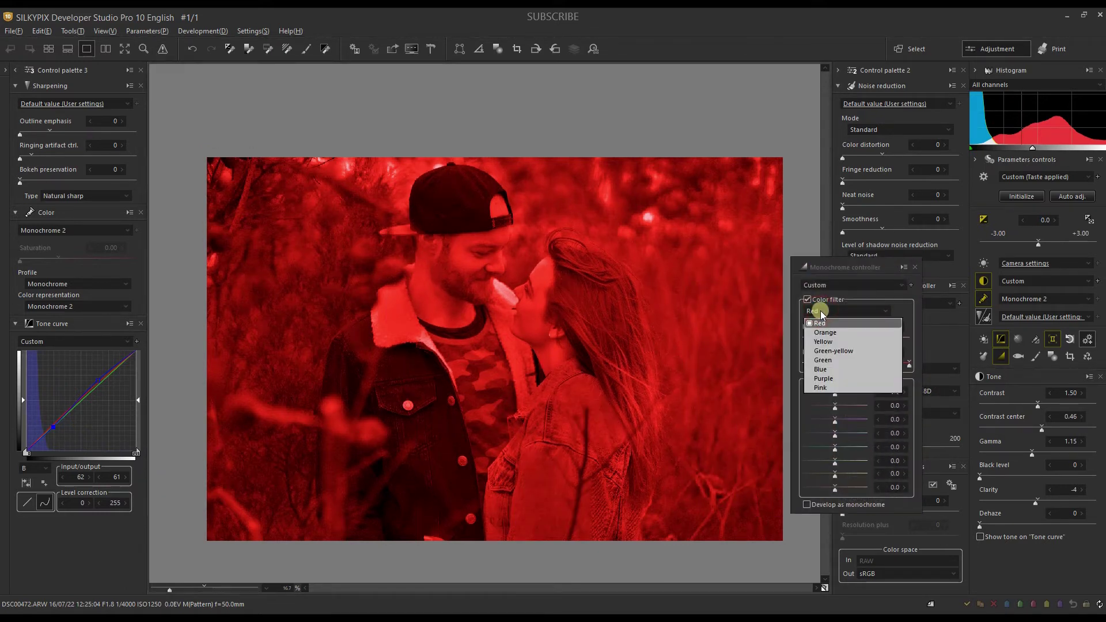
{"action": "left_click", "coordinate": [820, 334]}
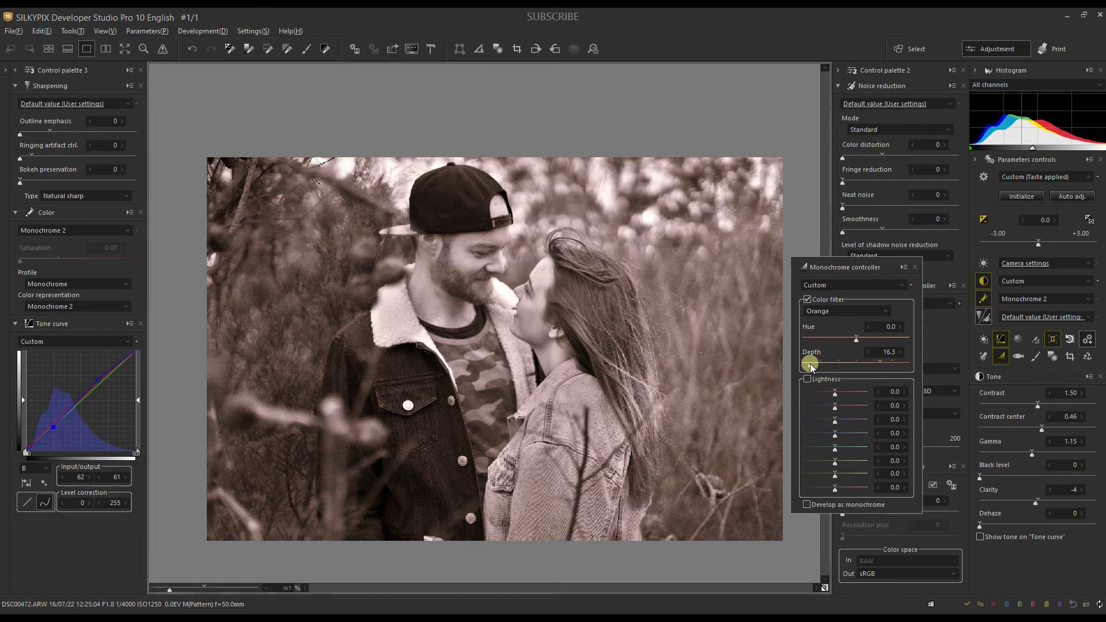
{"action": "left_click_drag", "start_coordinate": [811, 366], "coordinate": [799, 369]}
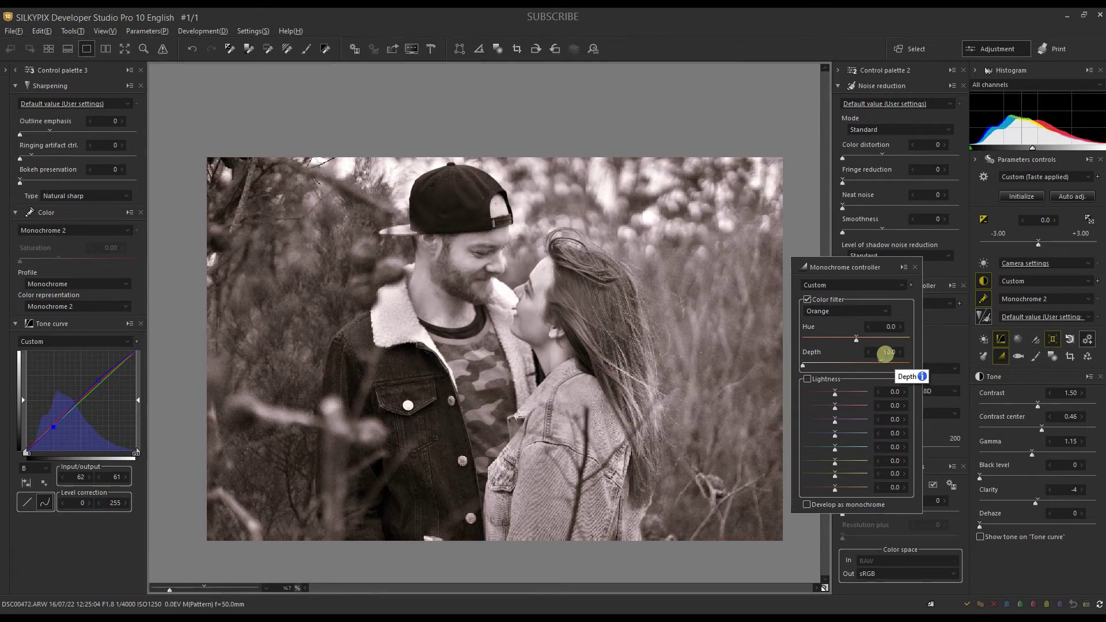
{"action": "left_click_drag", "start_coordinate": [817, 345], "coordinate": [869, 349]}
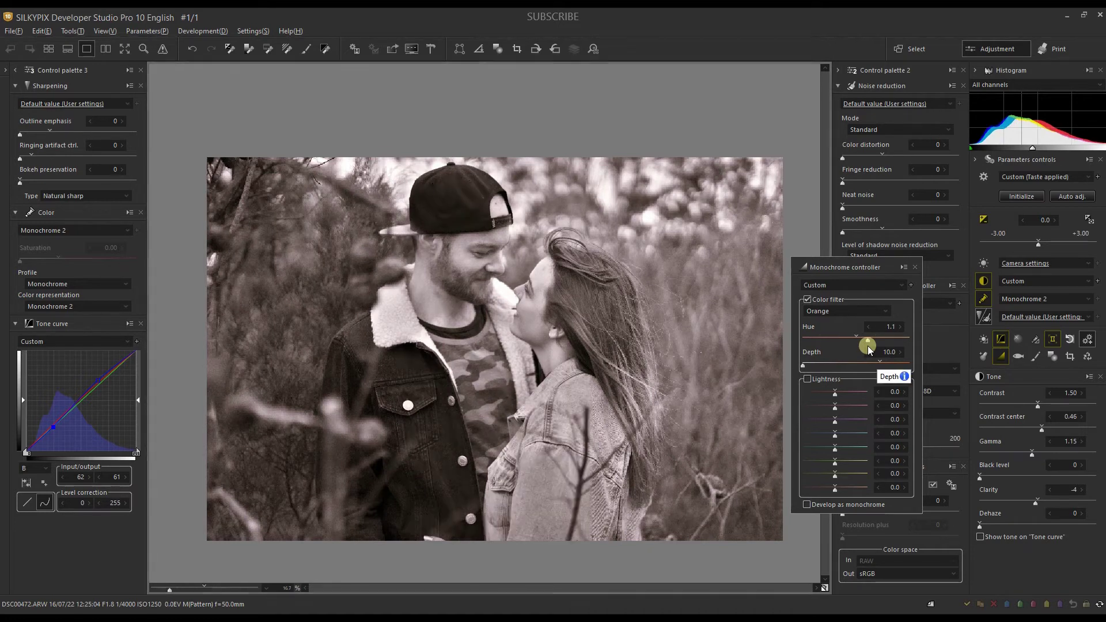
Raise the last color band of the monochrome Lightness settings to 23.0 and compare the edit with the default parameters.
{"action": "left_click", "coordinate": [835, 489]}
{"action": "mouse_move", "coordinate": [835, 491]}
{"action": "left_mouse_down"}
{"action": "mouse_move", "coordinate": [812, 490]}
{"action": "mouse_move", "coordinate": [852, 495]}
{"action": "left_mouse_up"}
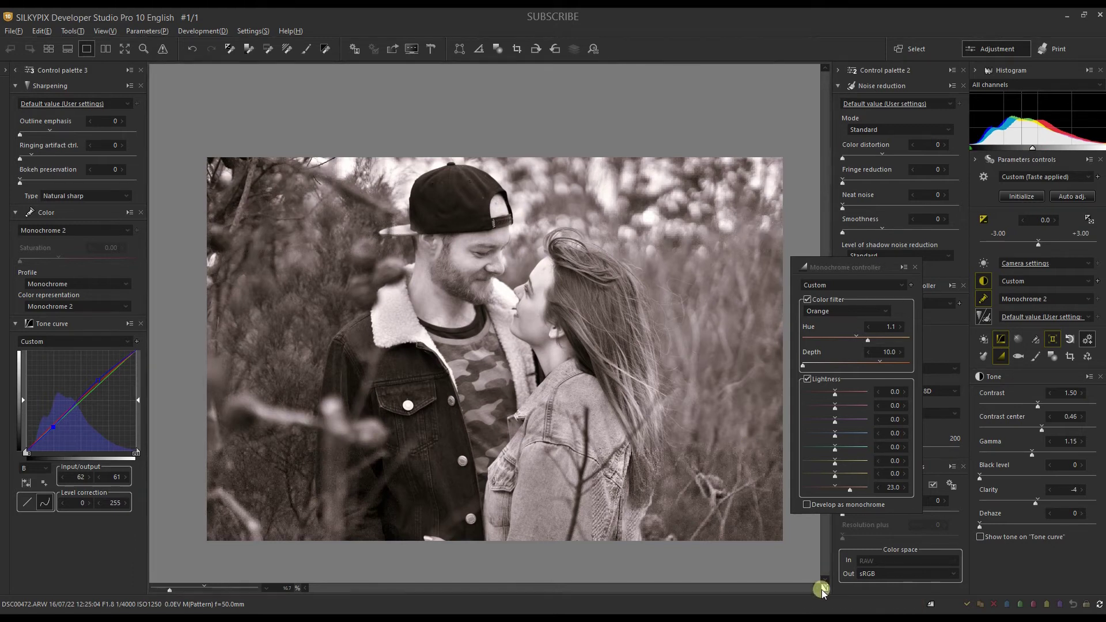
{"action": "left_click", "coordinate": [825, 589]}
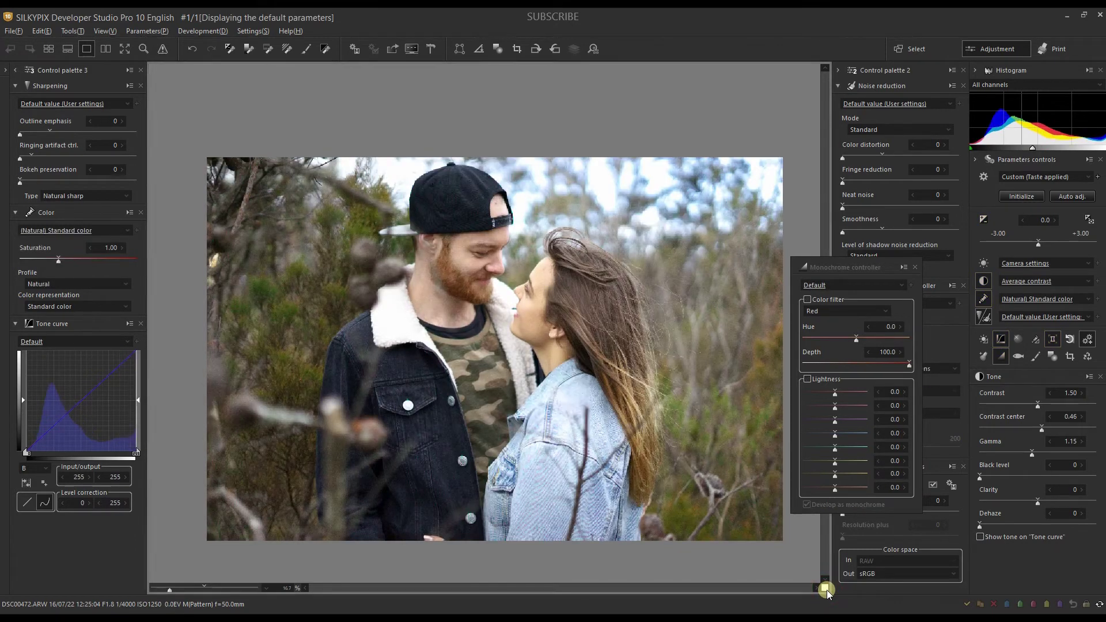
Set the sixth and seventh color bands of the monochrome Lightness settings to -50.0 and close the Monochrome controller.
{"action": "left_click", "coordinate": [835, 476]}
{"action": "left_click_drag", "start_coordinate": [818, 479], "coordinate": [781, 466]}
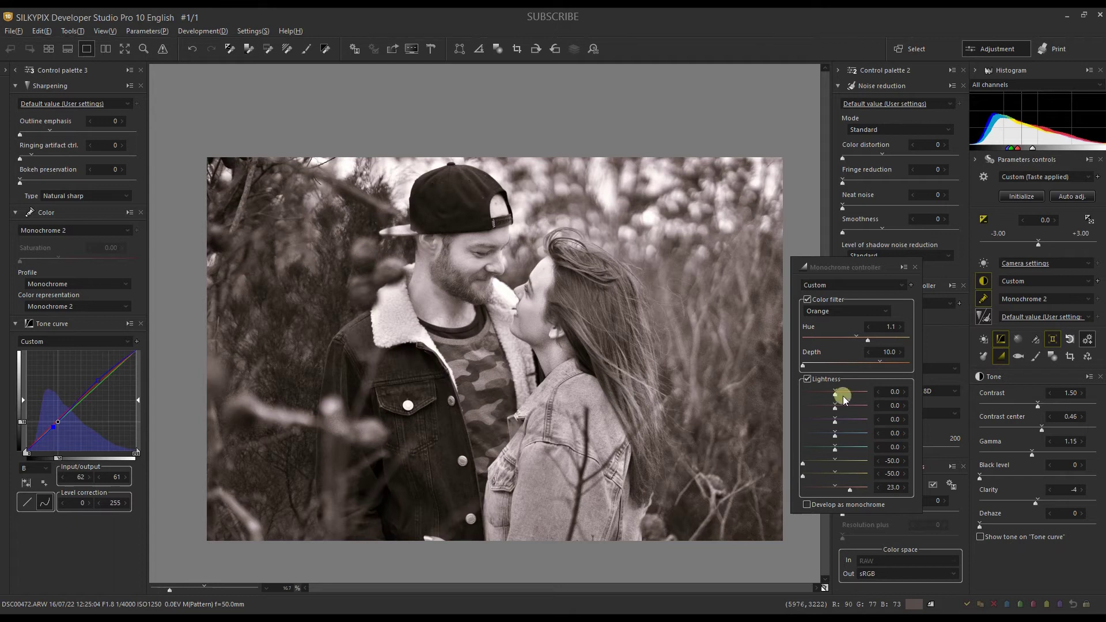
{"action": "left_click", "coordinate": [909, 271]}
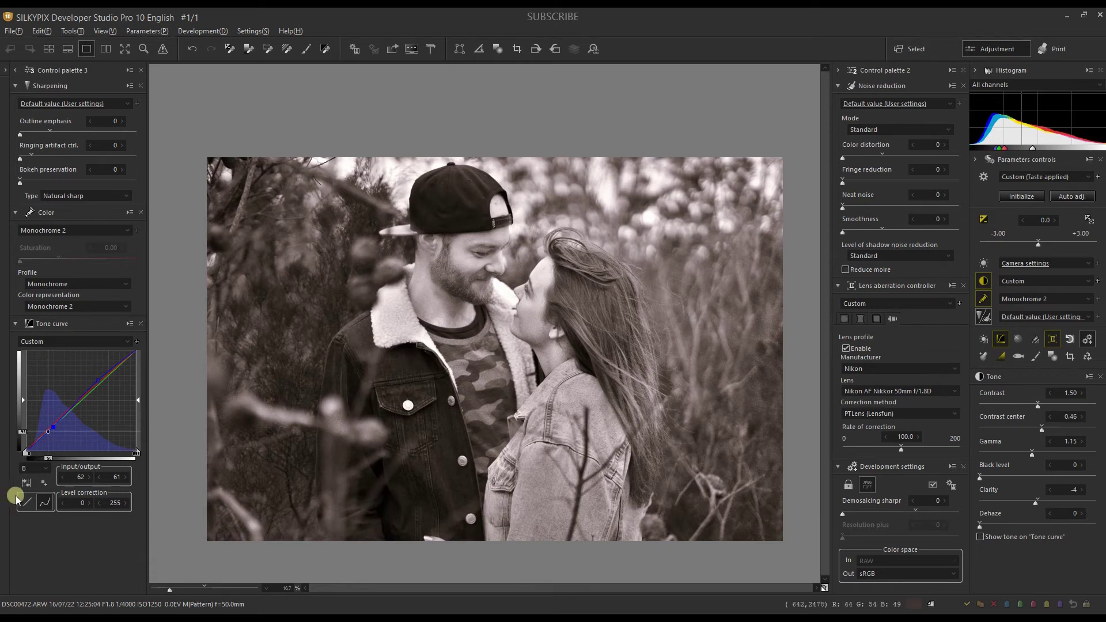
Shape the L channel's tone curve through input 50, output 57 and input 100, output 93, and set the black level to 6.
{"action": "left_click", "coordinate": [25, 469]}
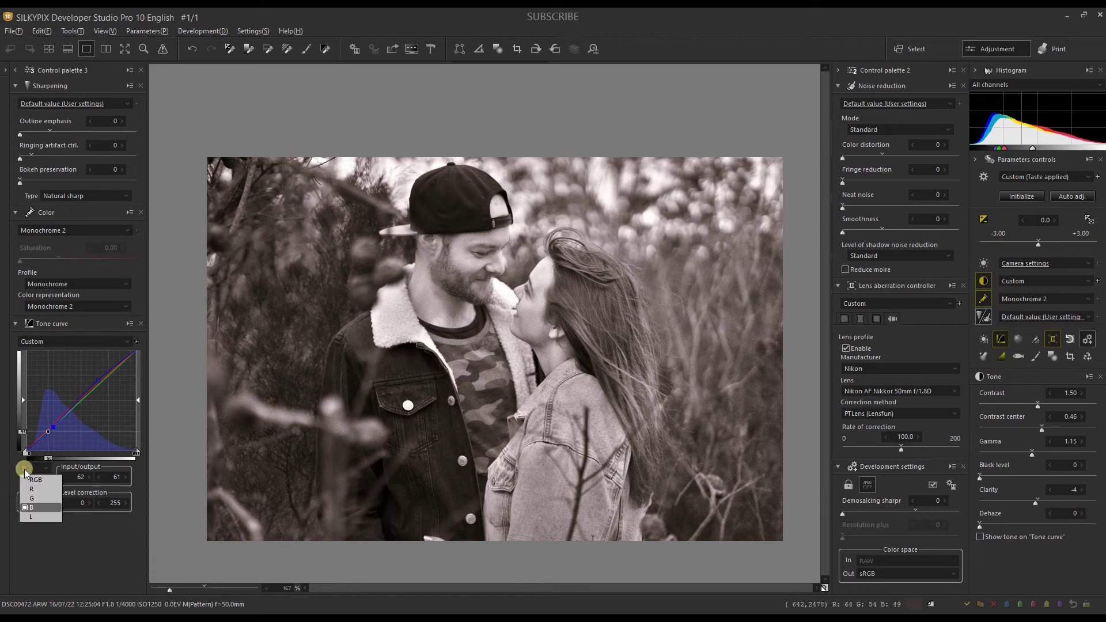
{"action": "left_click", "coordinate": [28, 517]}
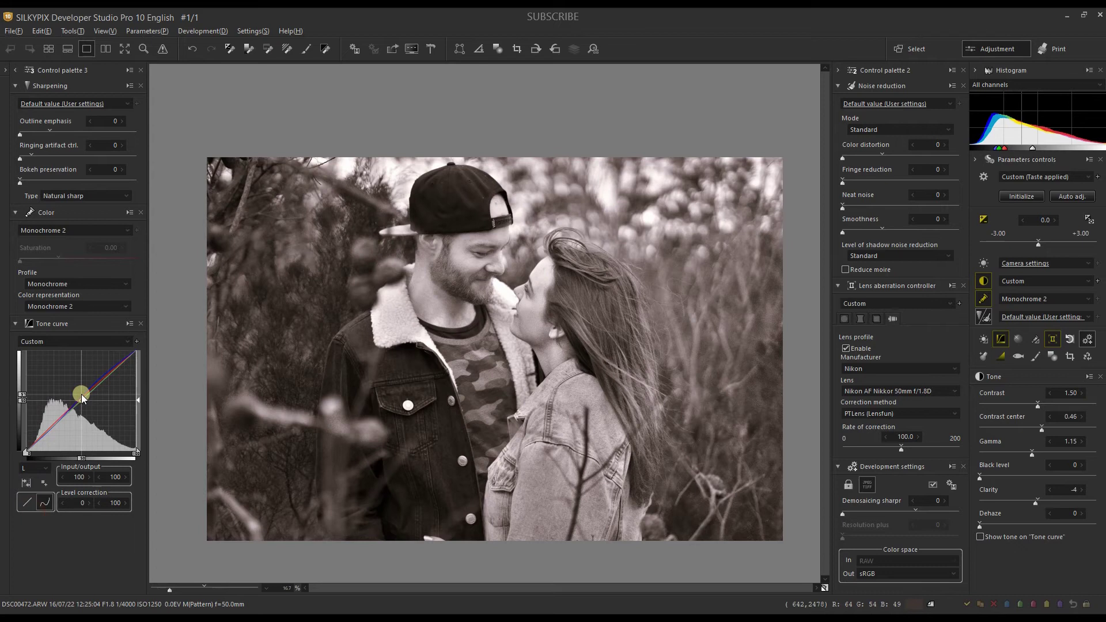
{"action": "left_click_drag", "start_coordinate": [81, 394], "coordinate": [81, 394]}
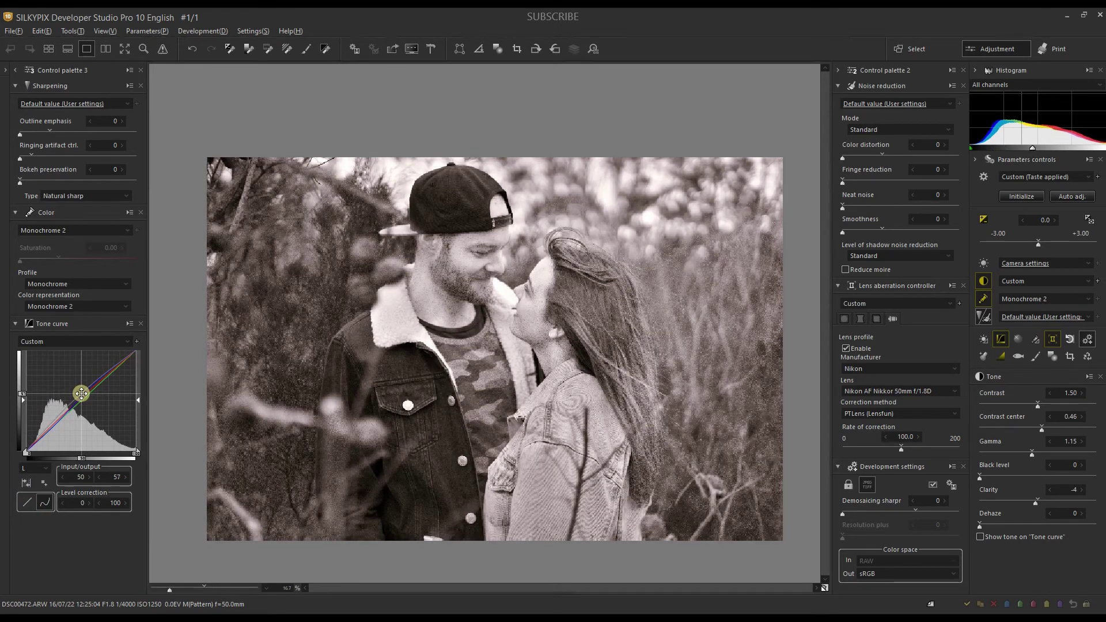
{"action": "left_click", "coordinate": [136, 352]}
{"action": "left_click_drag", "start_coordinate": [137, 351], "coordinate": [136, 359]}
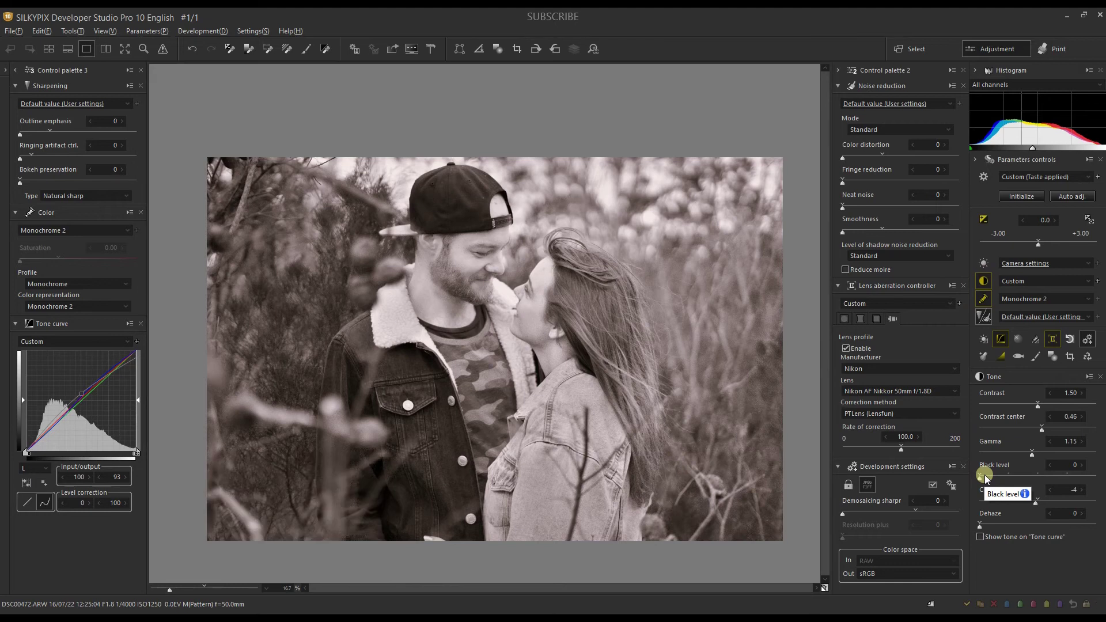
{"action": "left_click", "coordinate": [986, 477]}
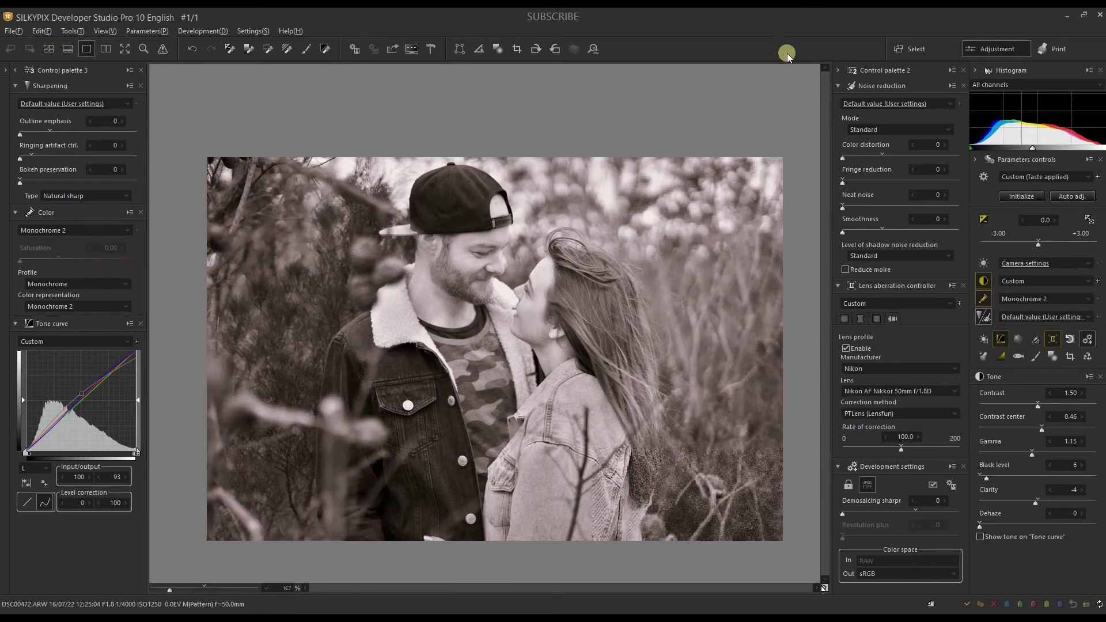
Apply the Default presets for sharpening and noise reduction, and set the demosaicing sharpness to 63.
{"action": "left_click", "coordinate": [854, 104]}
{"action": "left_click", "coordinate": [853, 124]}
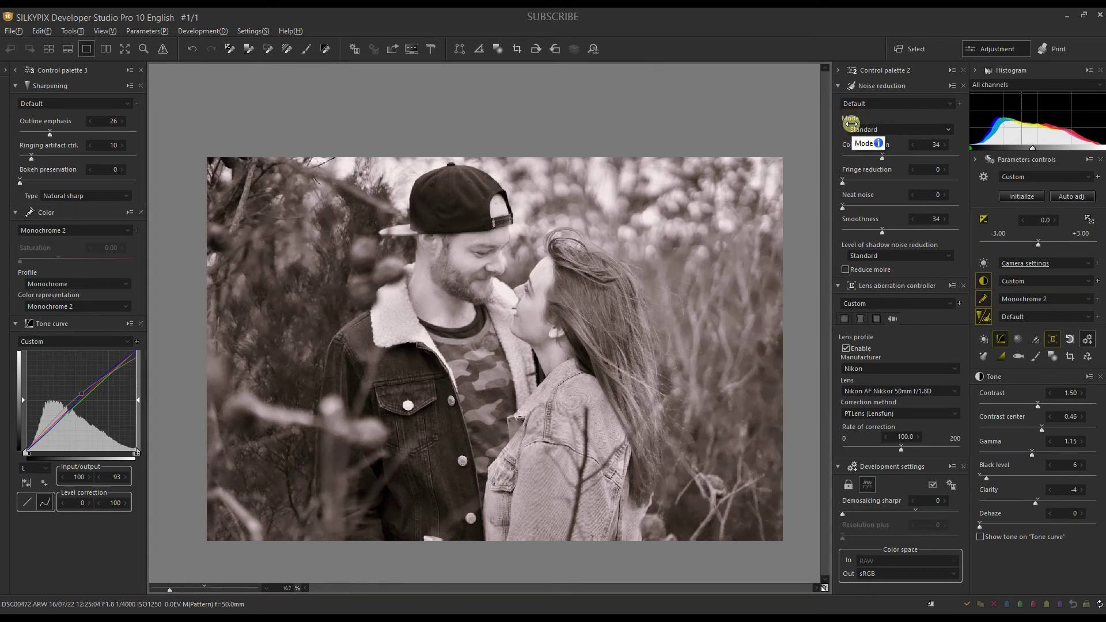
{"action": "left_click", "coordinate": [915, 513]}
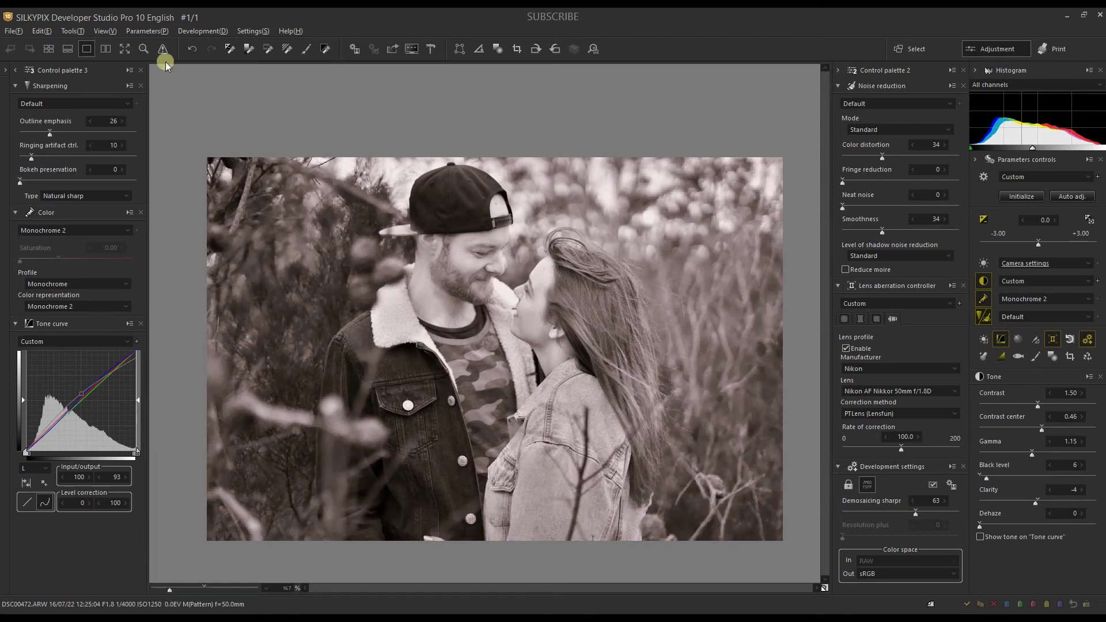
Examine the couple's faces and the woman's hair up close, and return to the whole photo.
{"action": "scroll", "coordinate": [165, 64], "scroll_direction": "up", "scroll_amount": 3}
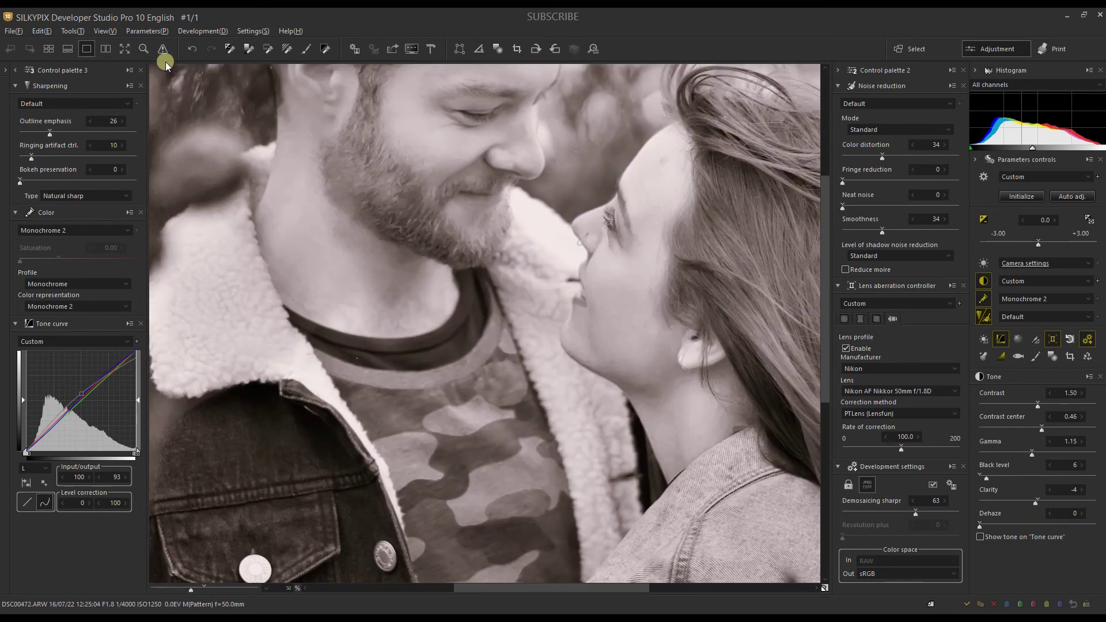
{"action": "left_click_drag", "start_coordinate": [340, 288], "coordinate": [385, 472]}
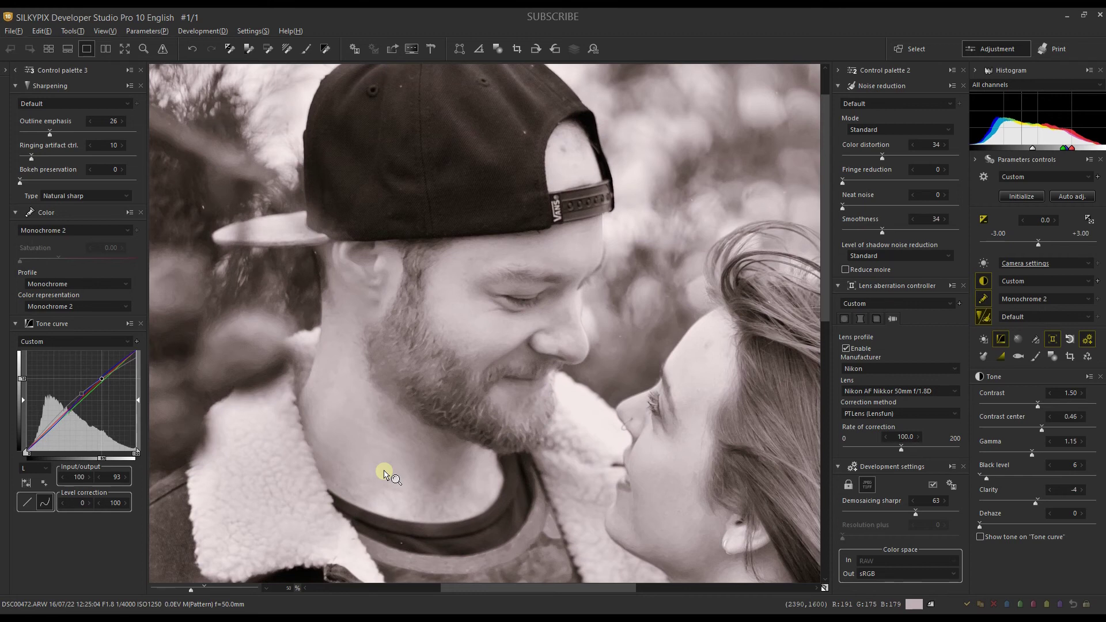
{"action": "left_click_drag", "start_coordinate": [501, 425], "coordinate": [431, 269]}
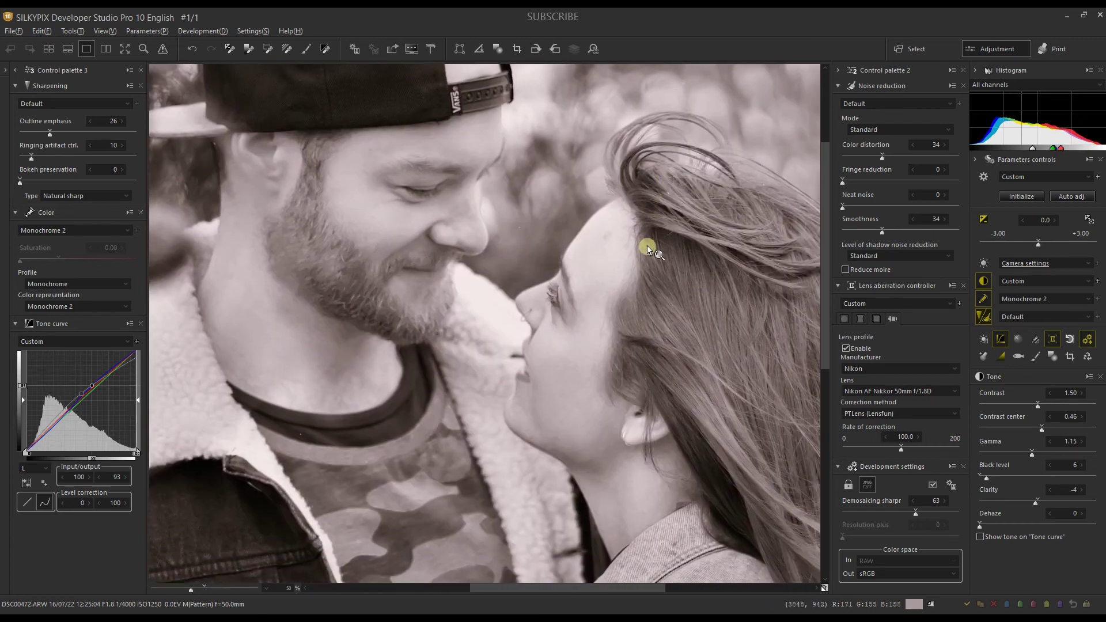
{"action": "left_click_drag", "start_coordinate": [465, 317], "coordinate": [499, 429]}
{"action": "left_click", "coordinate": [492, 276]}
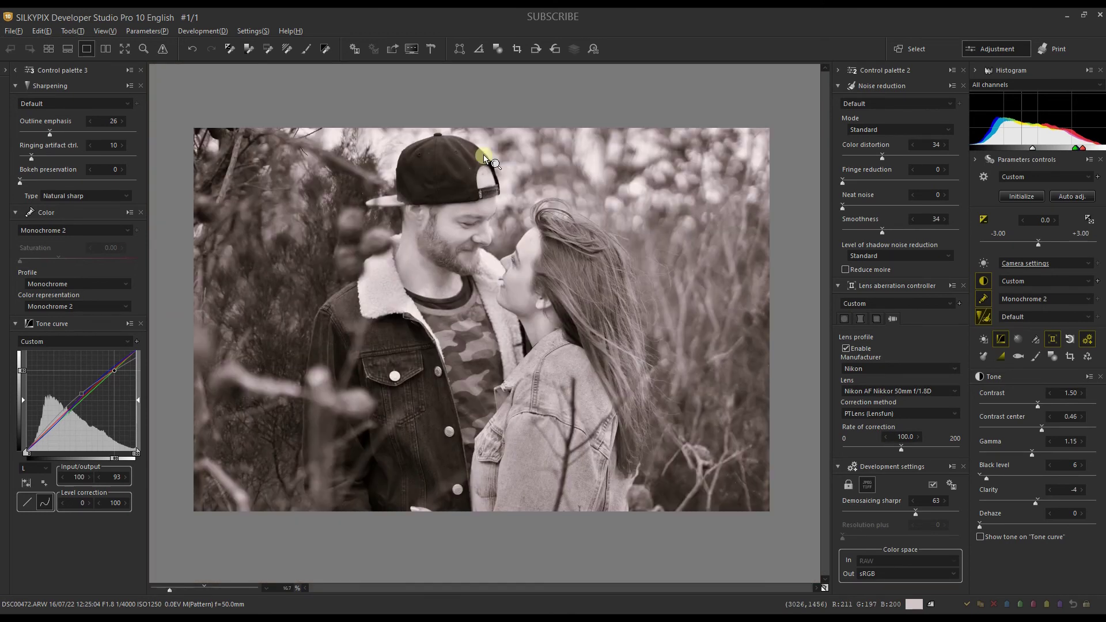
Show the edited photo side by side with a second copy and initialize that copy's development parameters.
{"action": "key", "text": "ctrl+s"}
{"action": "left_click", "coordinate": [744, 571]}
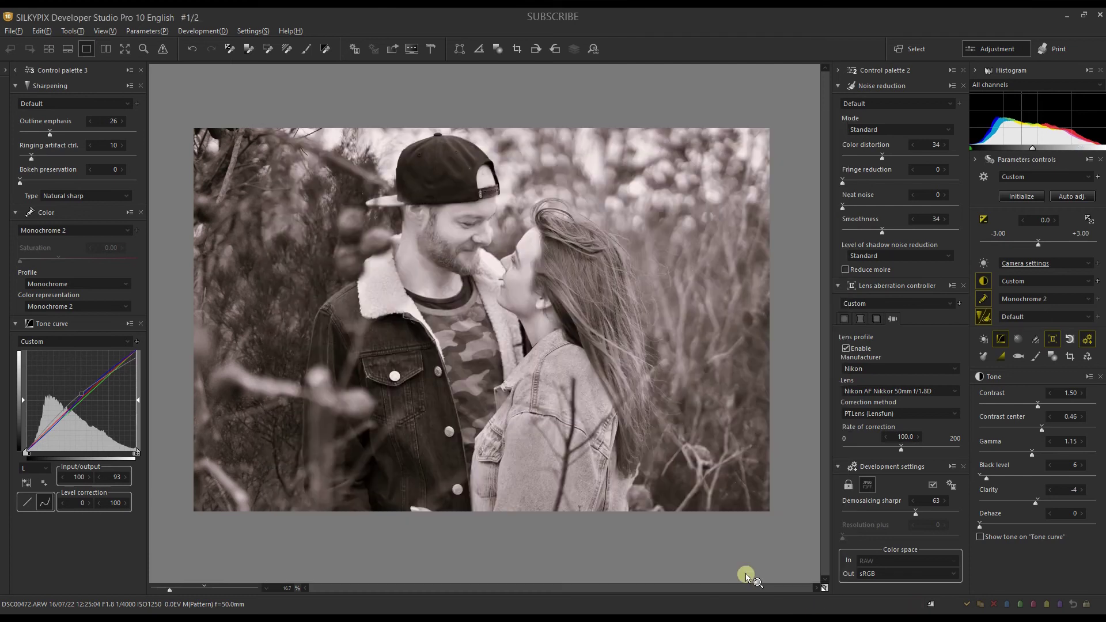
{"action": "left_click", "coordinate": [109, 49]}
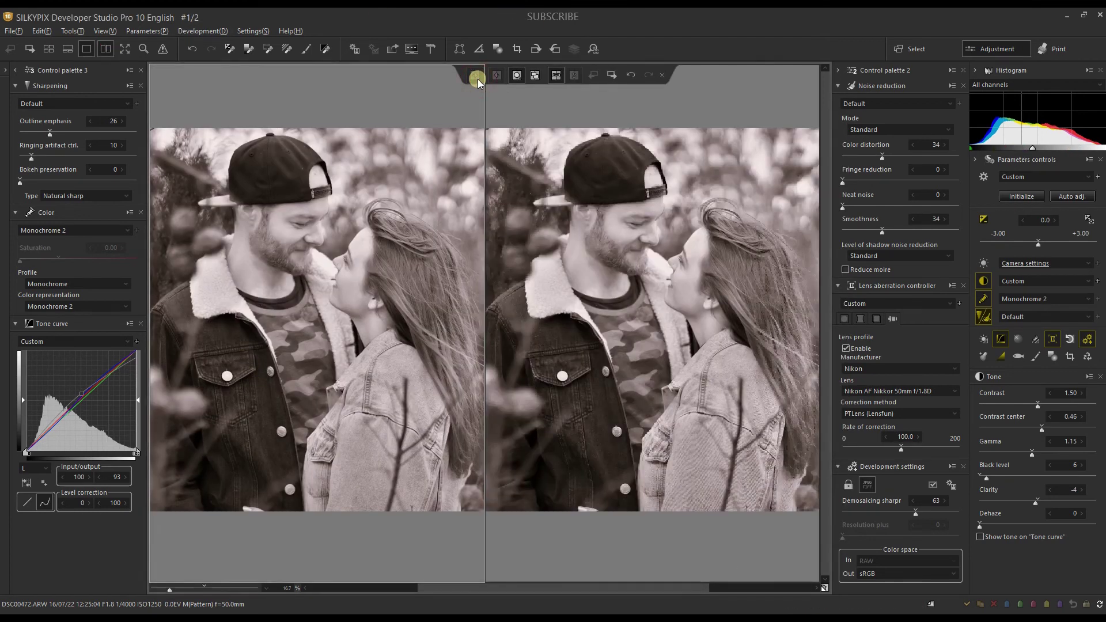
{"action": "left_click", "coordinate": [1022, 196]}
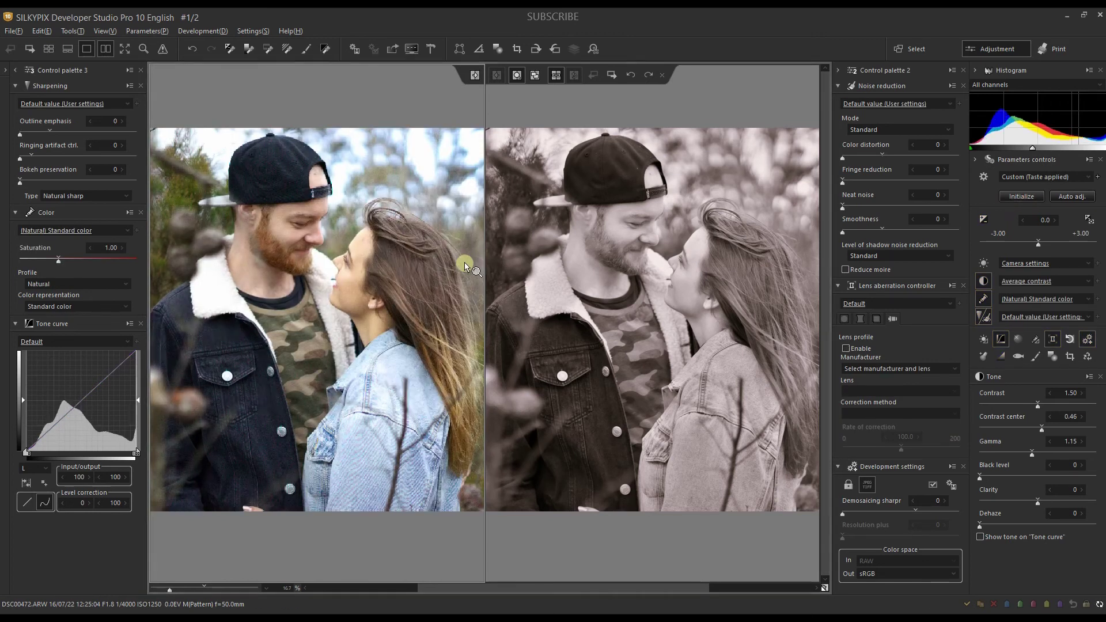
Collapse the control palettes to enlarge the comparison, and compare the original and monochrome faces and clothing up close.
{"action": "left_click", "coordinate": [15, 70]}
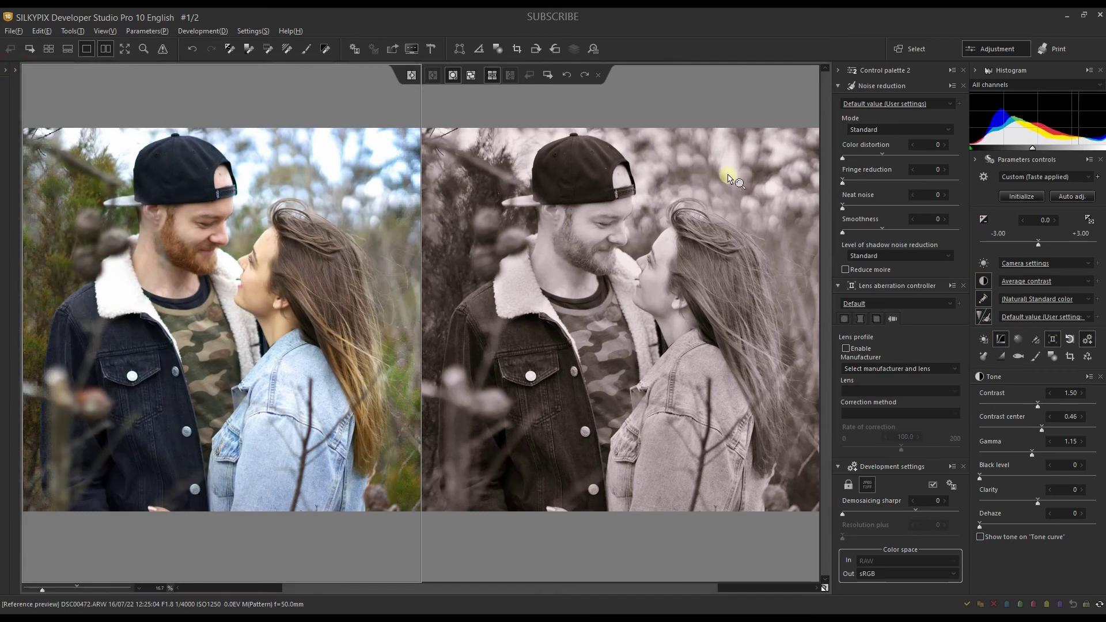
{"action": "left_click", "coordinate": [838, 70]}
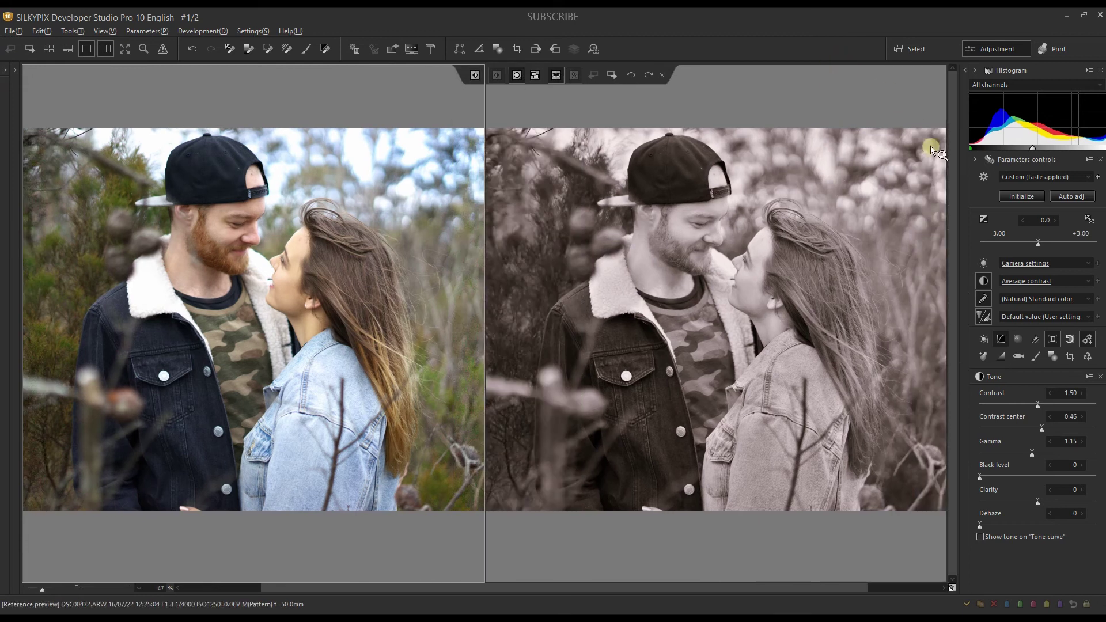
{"action": "left_click", "coordinate": [976, 158]}
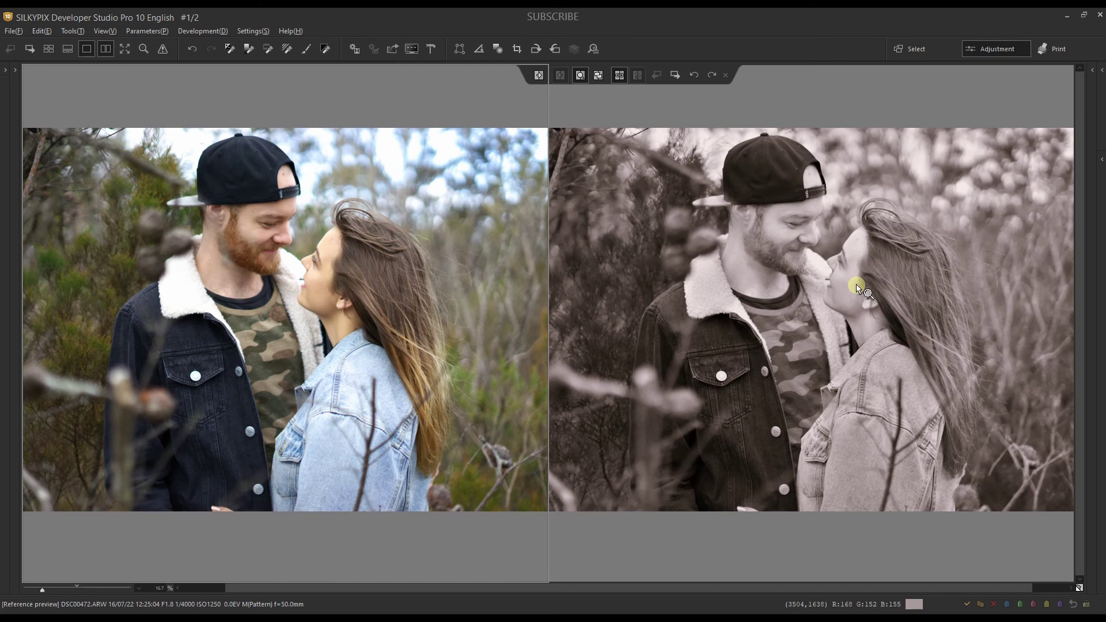
{"action": "left_click", "coordinate": [857, 287]}
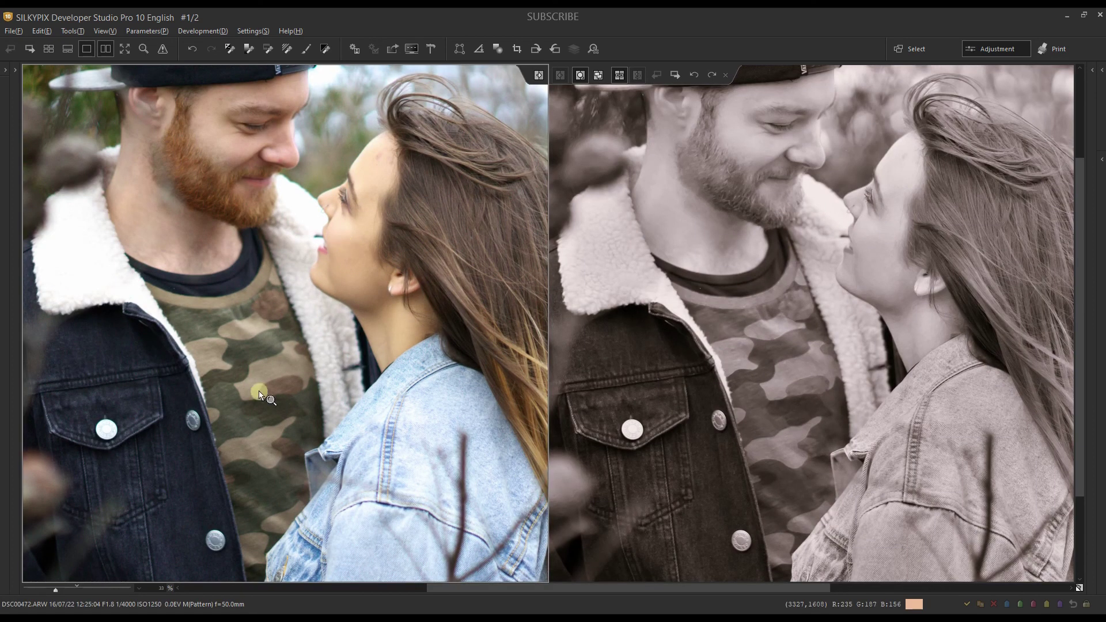
{"action": "left_click_drag", "start_coordinate": [239, 413], "coordinate": [240, 496]}
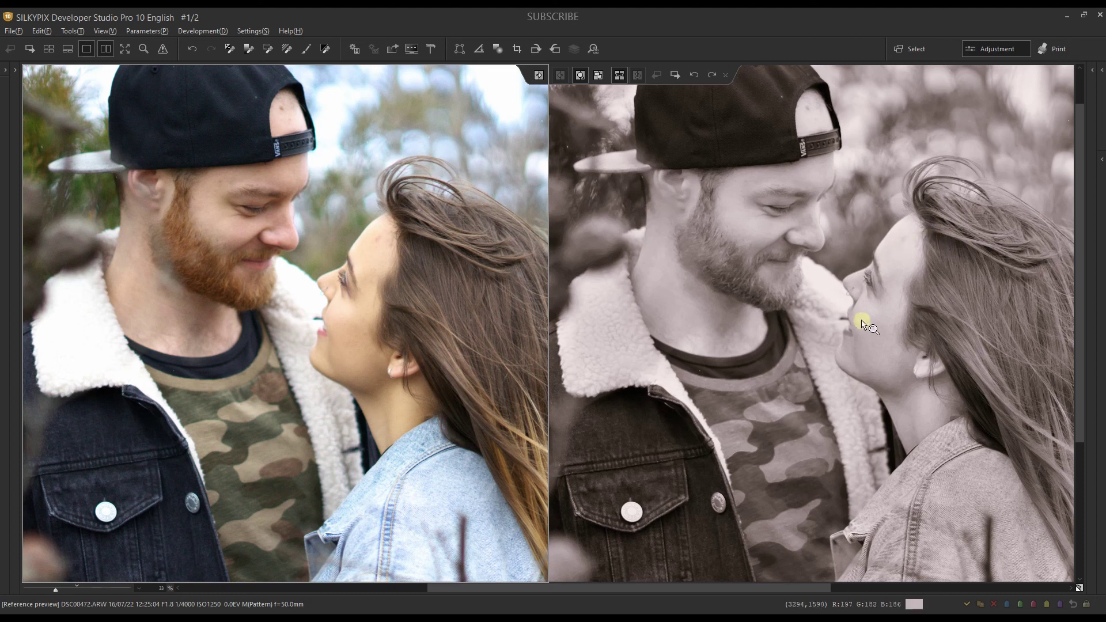
{"action": "left_click", "coordinate": [600, 367]}
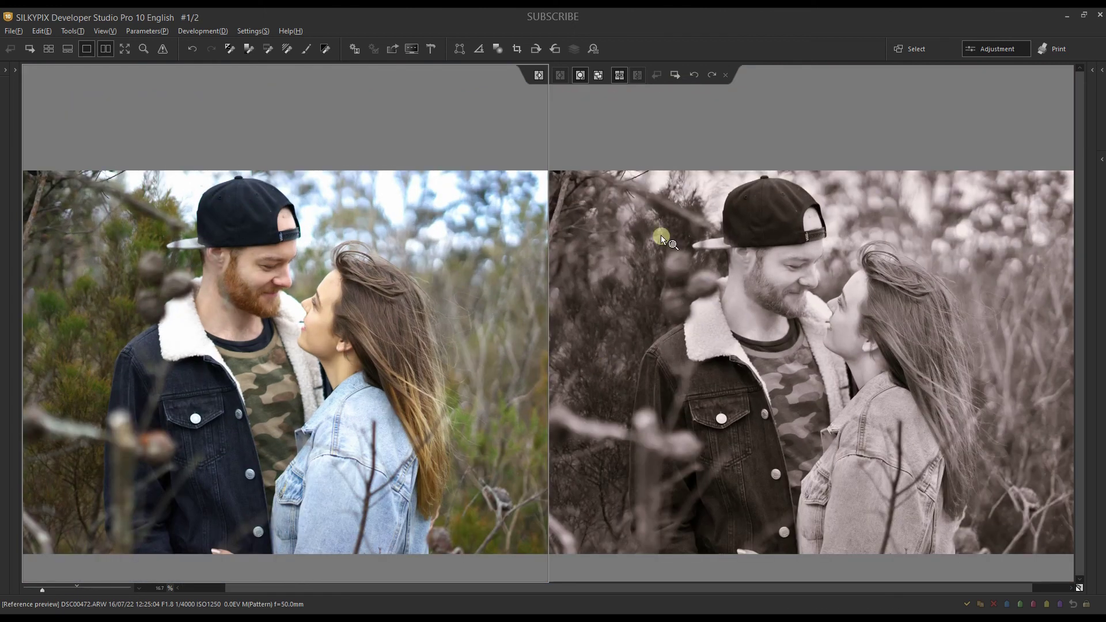